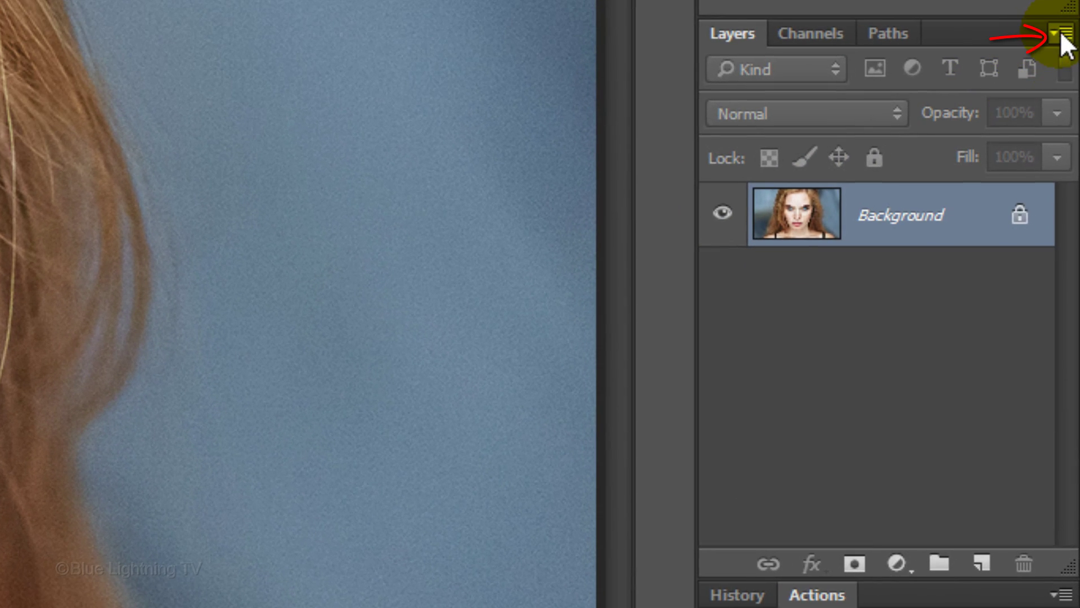
Convert the portrait layer to a smart object and duplicate it.
left_click(1060, 33)
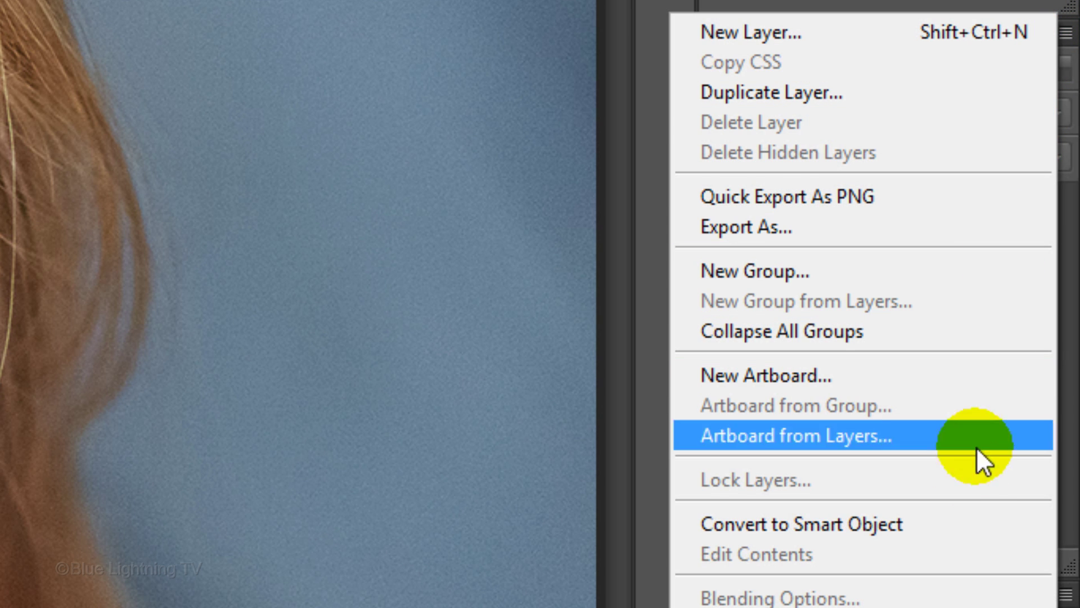
left_click(960, 523)
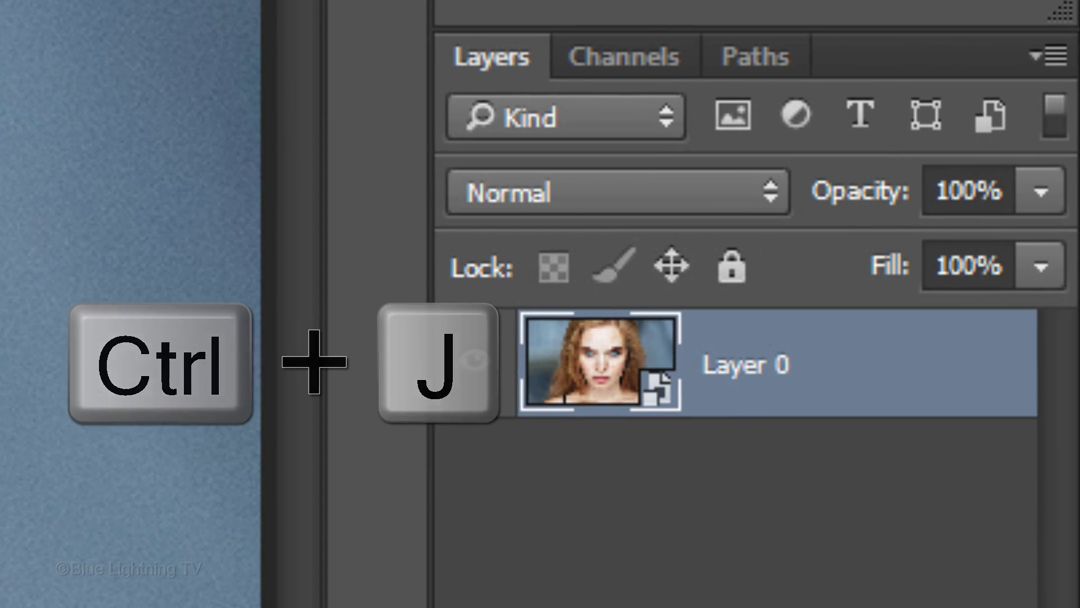
key("ctrl+j")
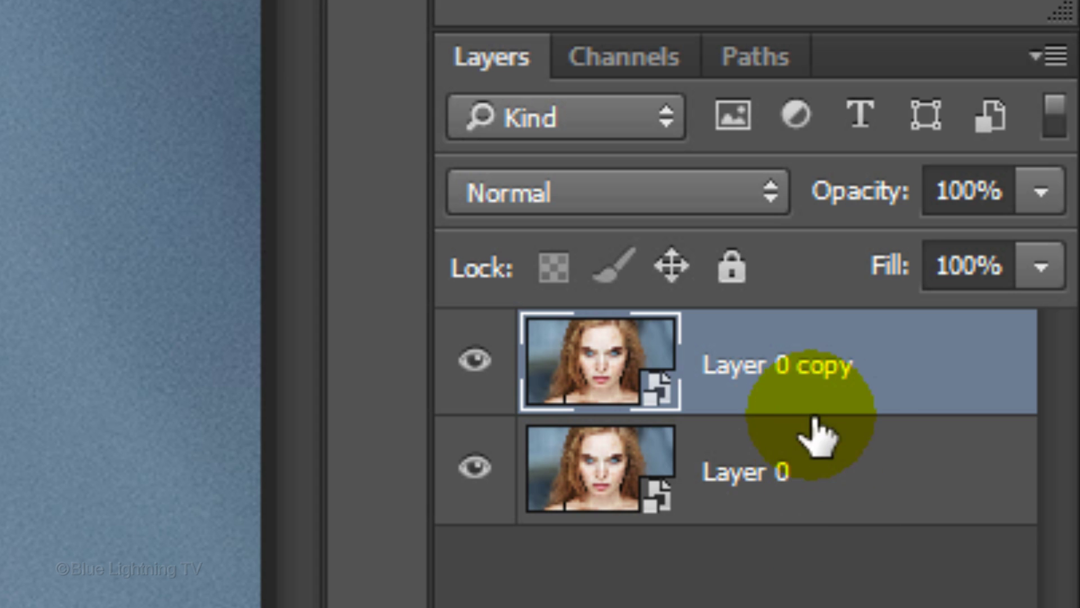
Rename the duplicate layer 'Blur'.
double_click(816, 367)
key("ctrl+a")
type("Blur")
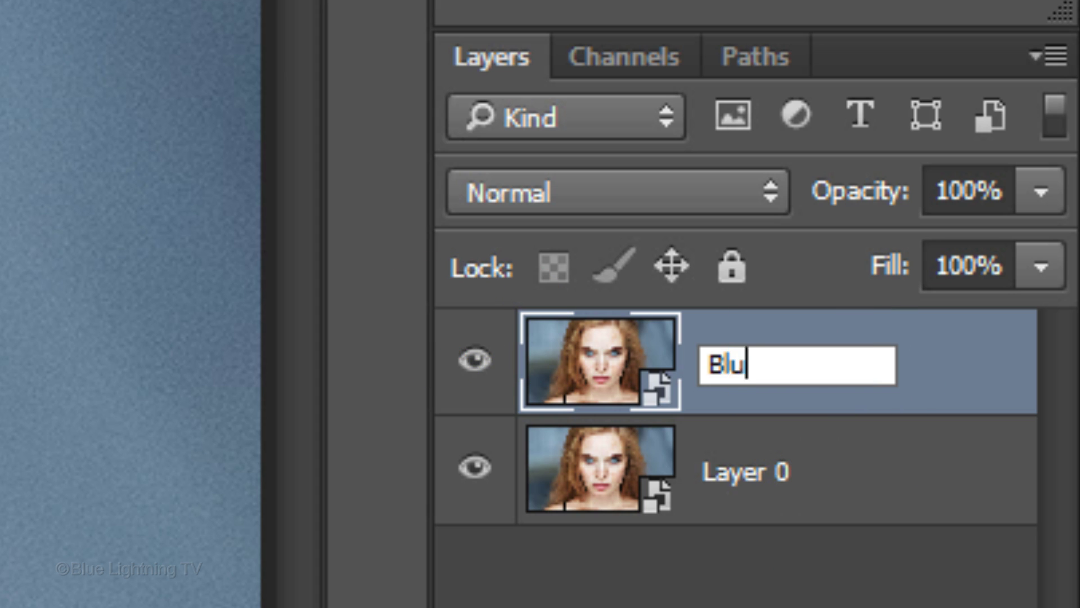
key("Return")
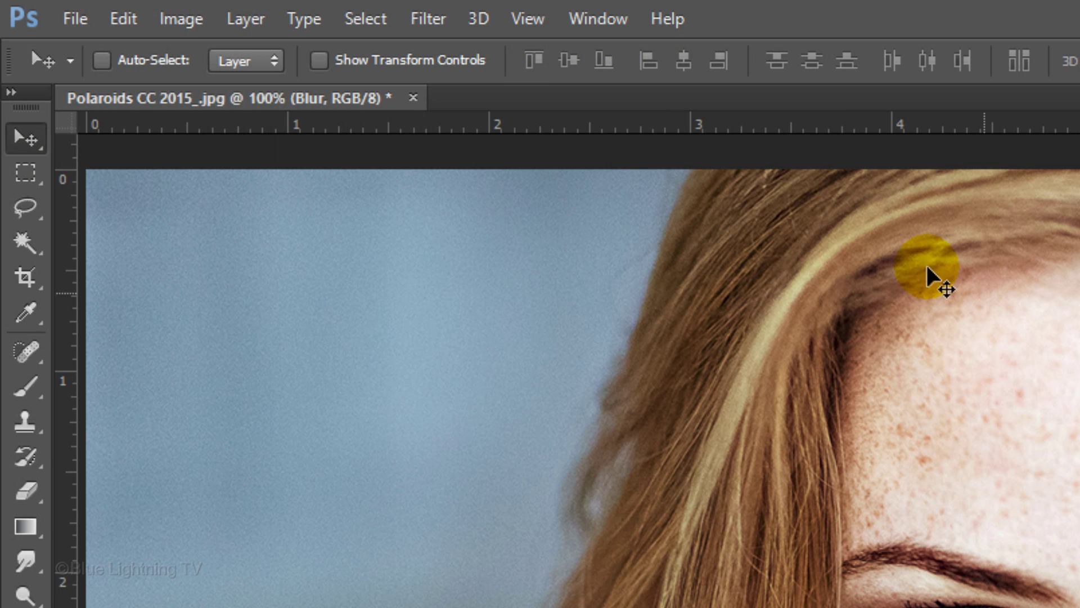
left_click(445, 22)
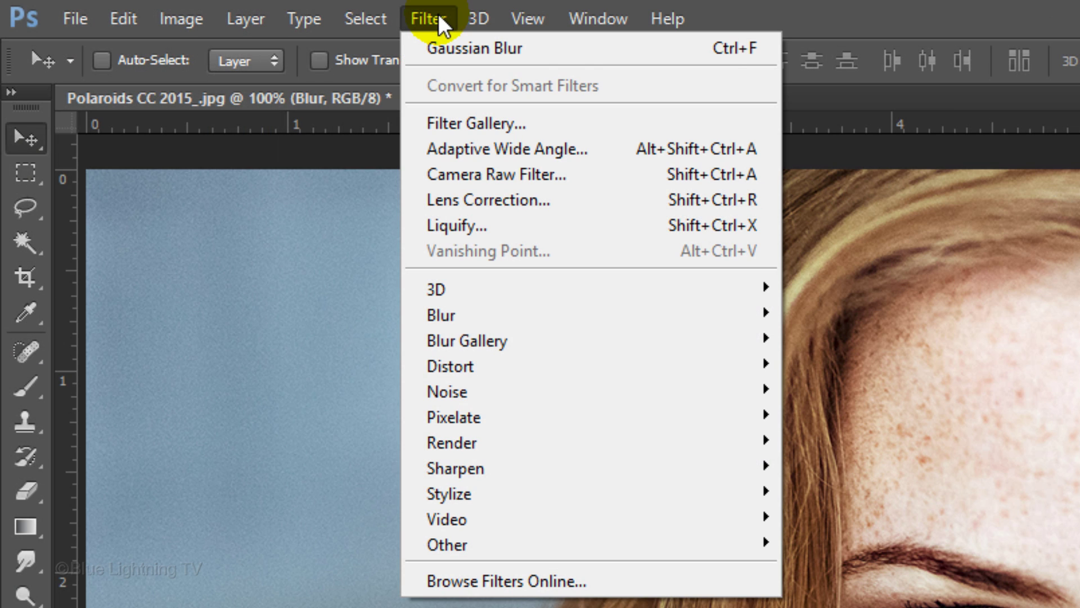
Apply a Gaussian Blur smart filter with an 8-pixel radius to the Blur copy.
mouse_move(453, 313)
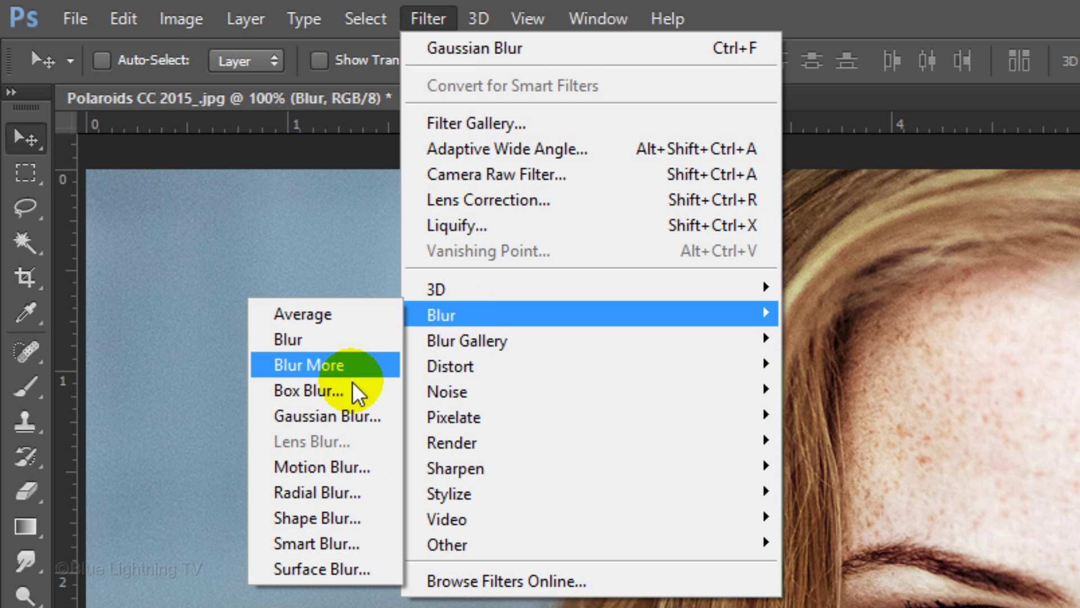
left_click(353, 429)
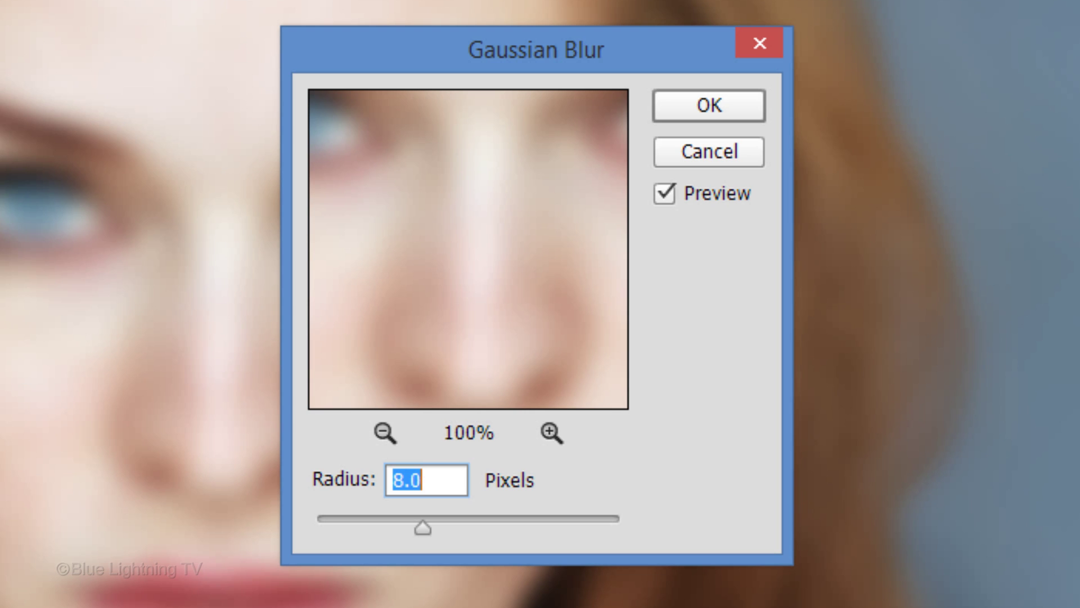
left_click(714, 106)
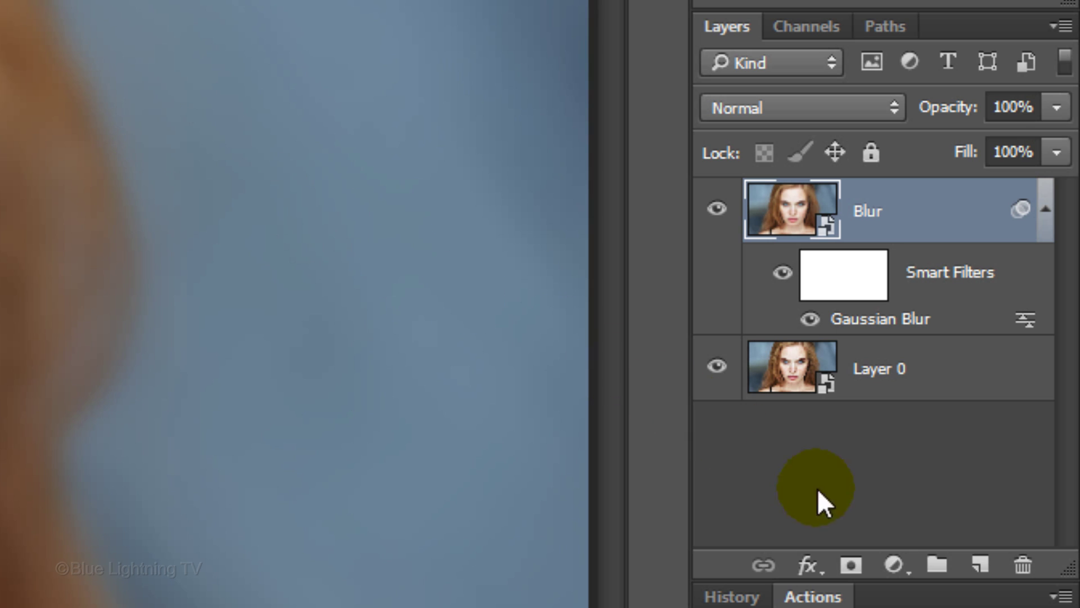
left_click(981, 565)
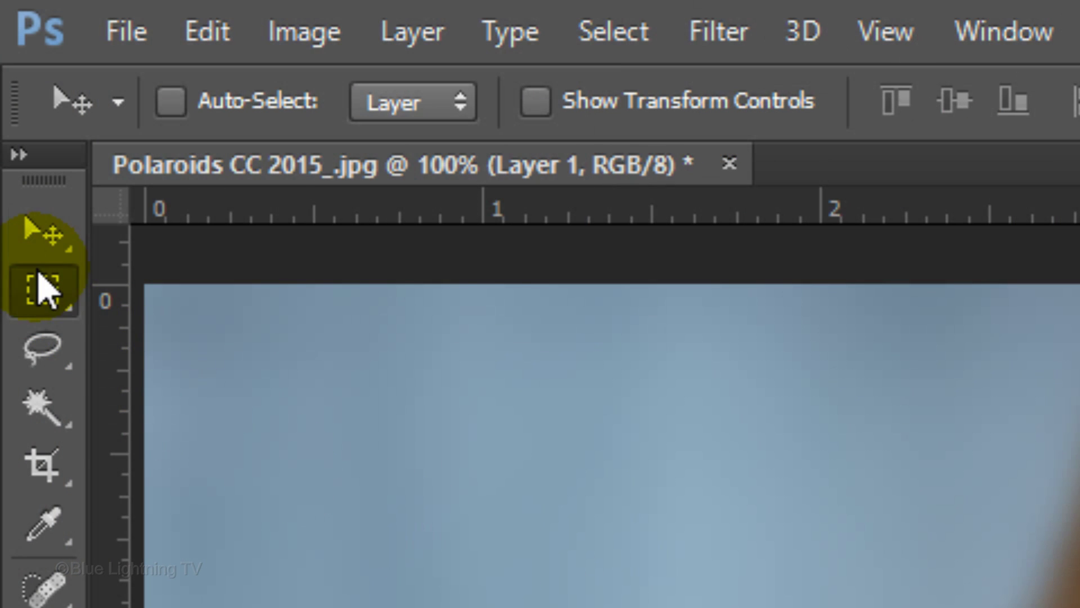
Draw a square Rectangular Marquee over the face and fill it with white on a new layer.
left_click(40, 287)
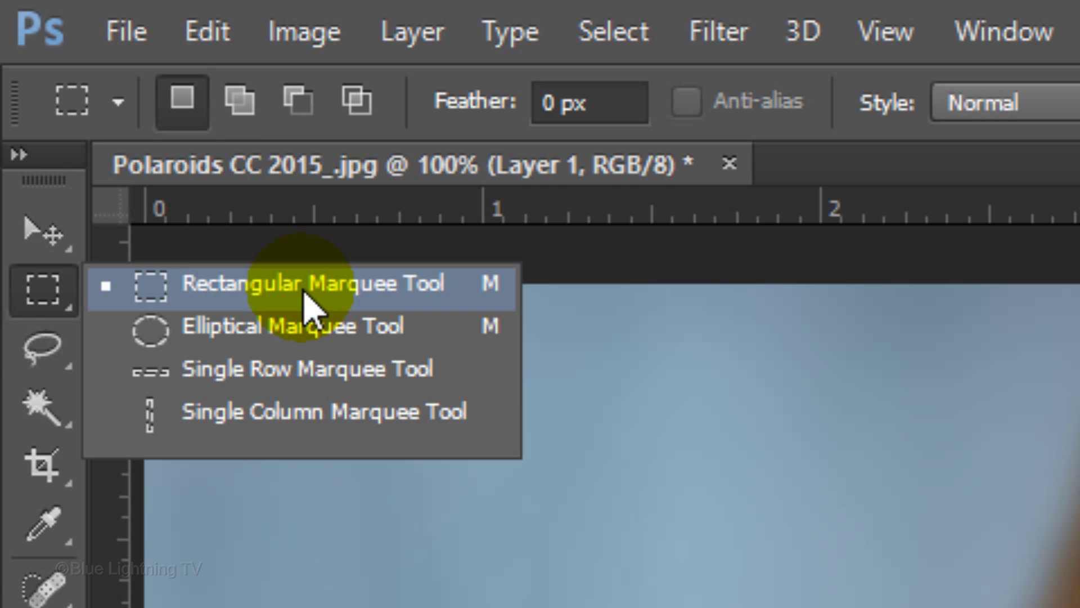
left_click(307, 304)
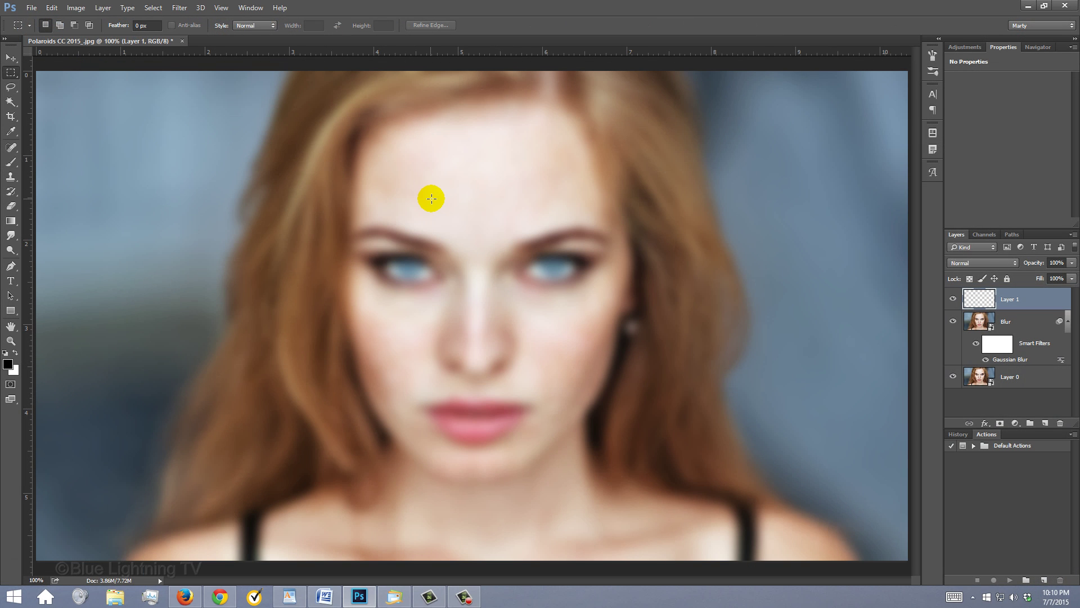
key("shift")
left_click_drag(431, 198, 759, 377)
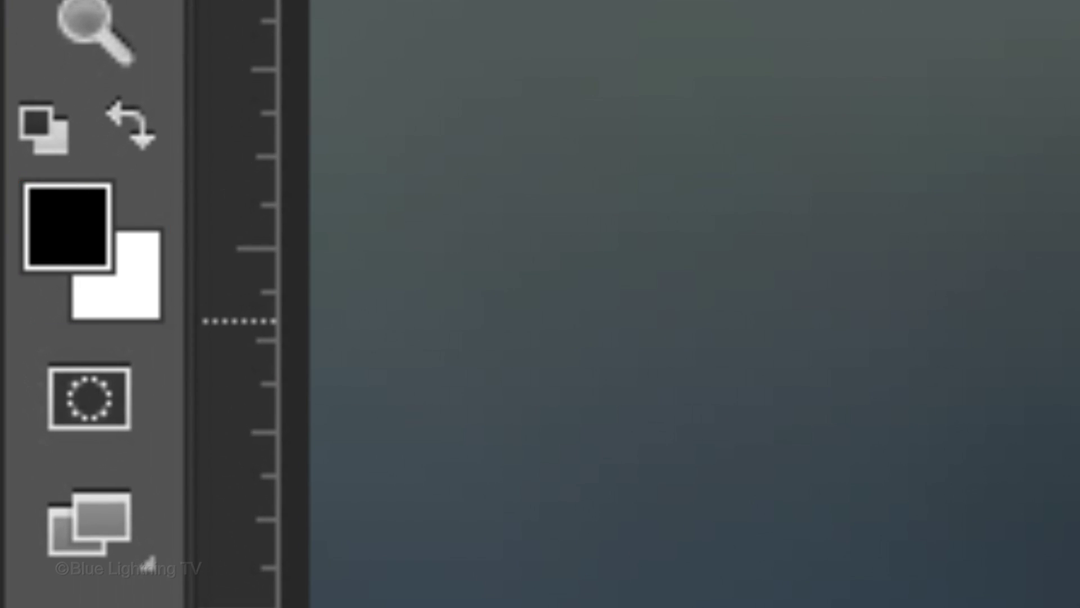
key("d")
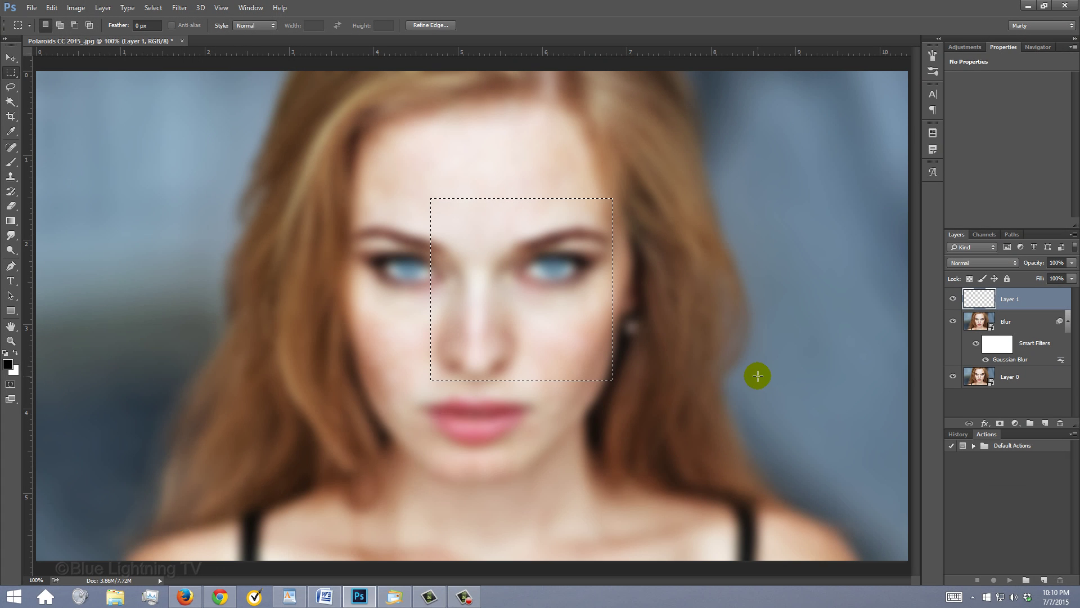
key("ctrl+Delete")
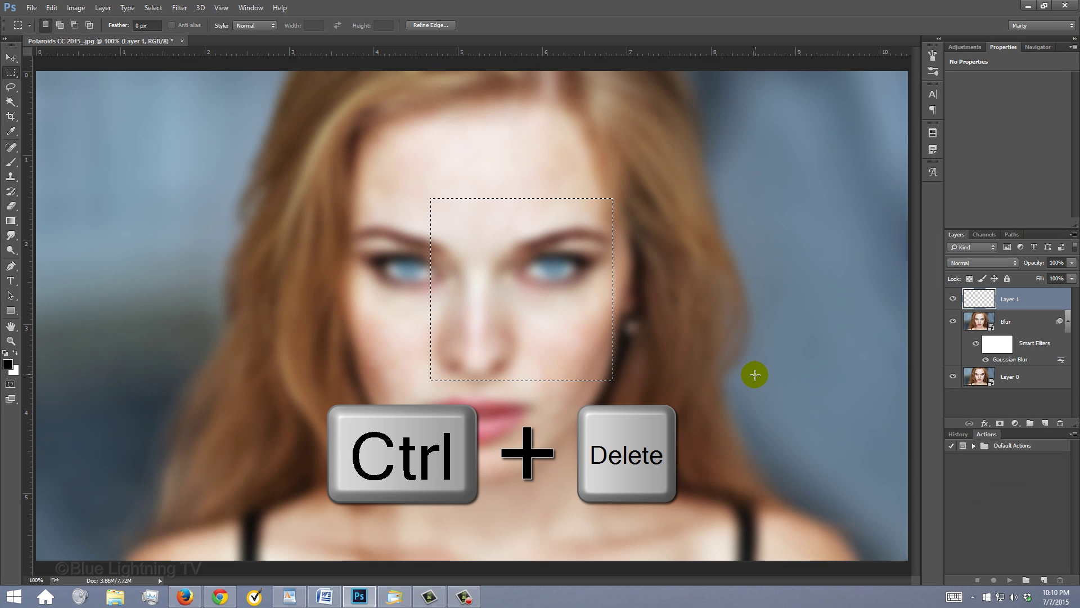
key("ctrl+Delete")
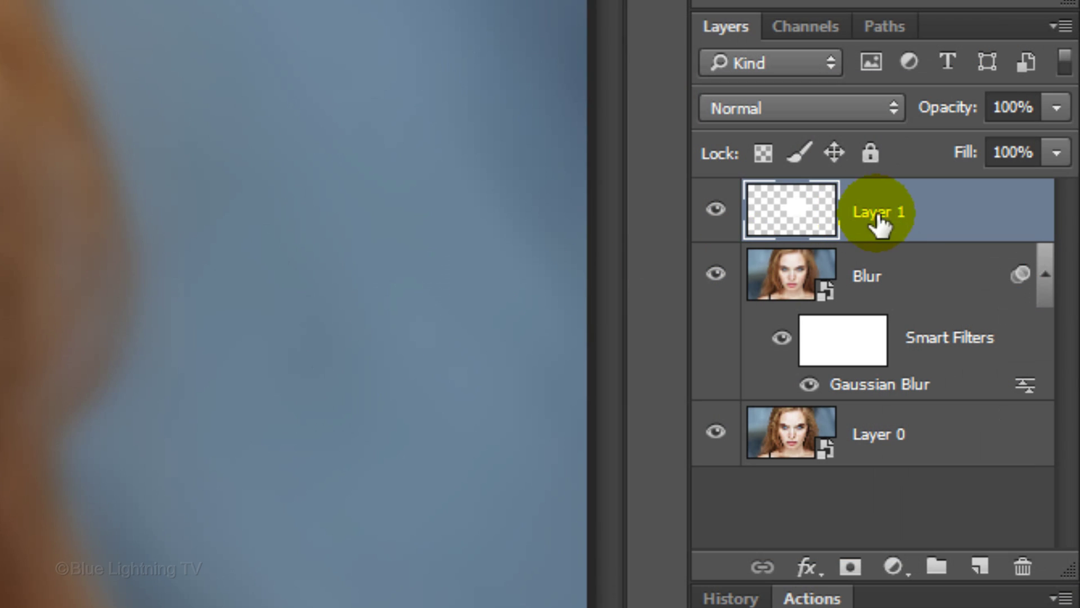
Name the white square layer 'Inside' and add an empty layer named 'Frame' above it.
double_click(1009, 300)
type("Inside")
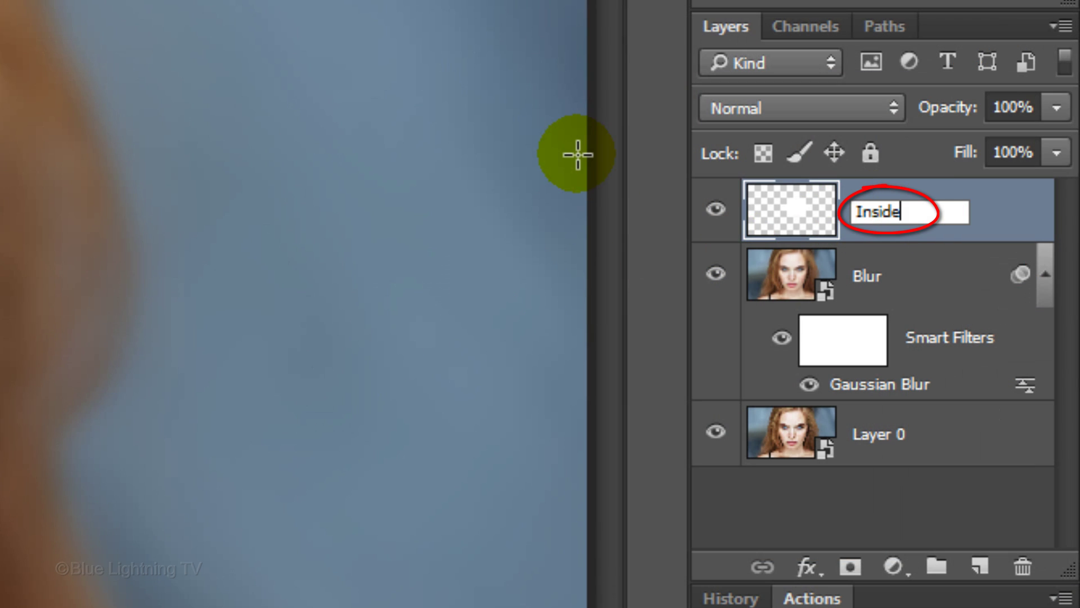
key("Return")
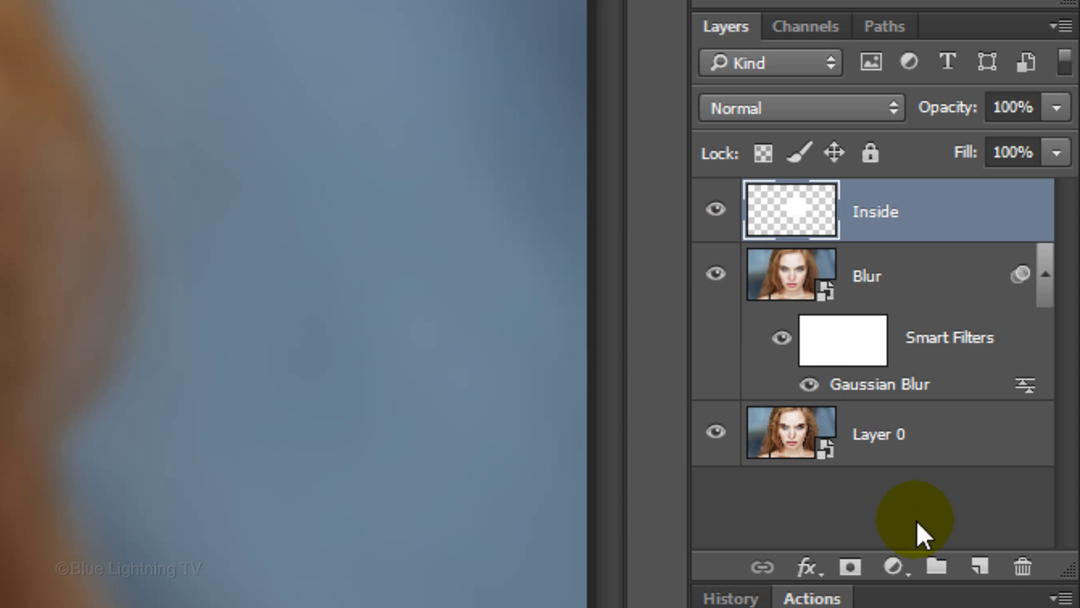
left_click(981, 567)
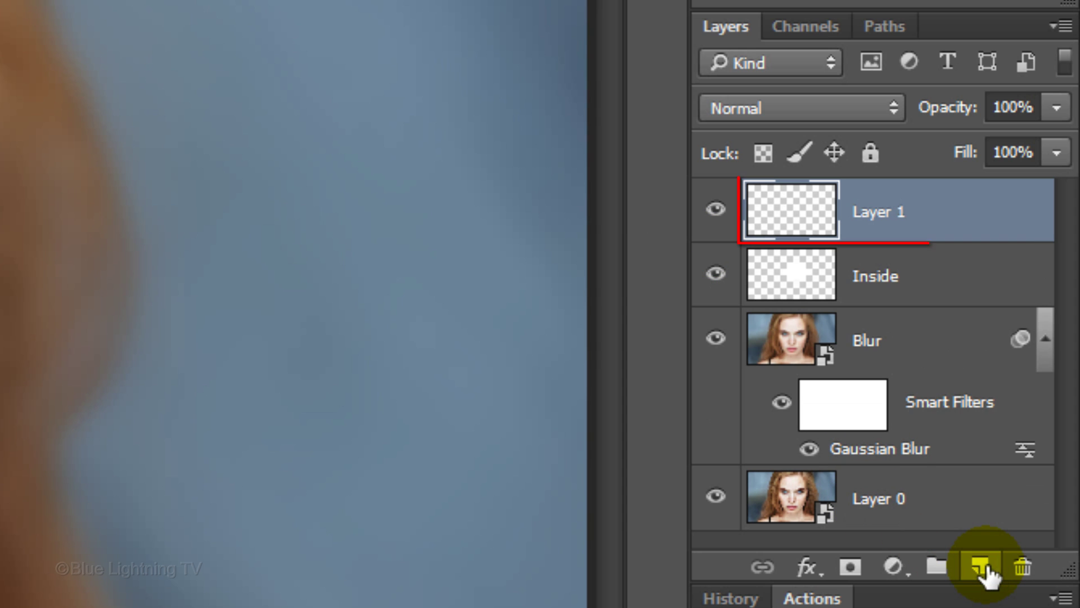
double_click(883, 212)
type("Frame")
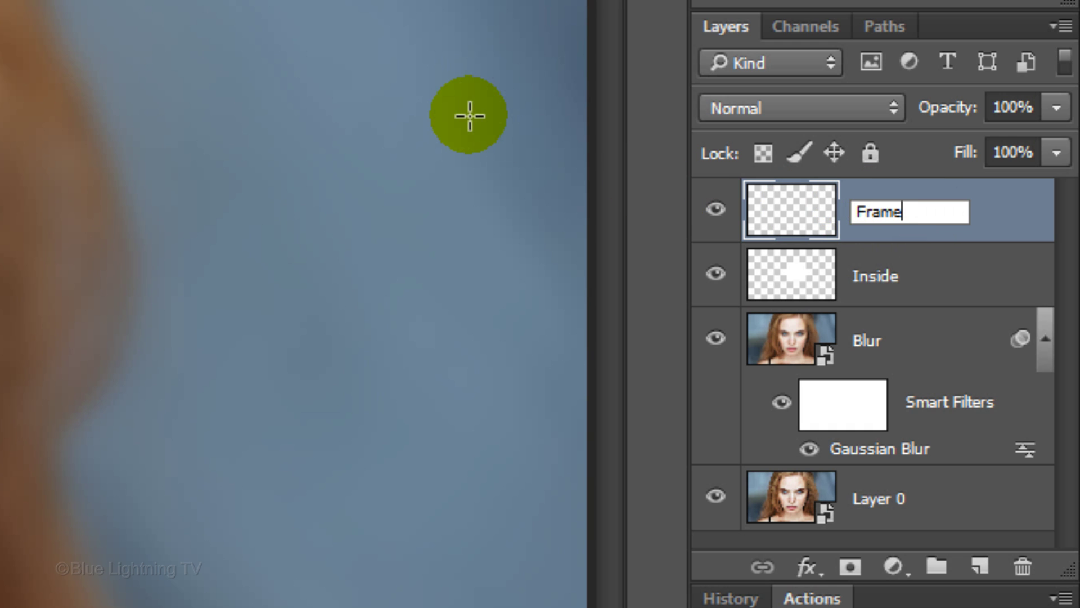
key("Return")
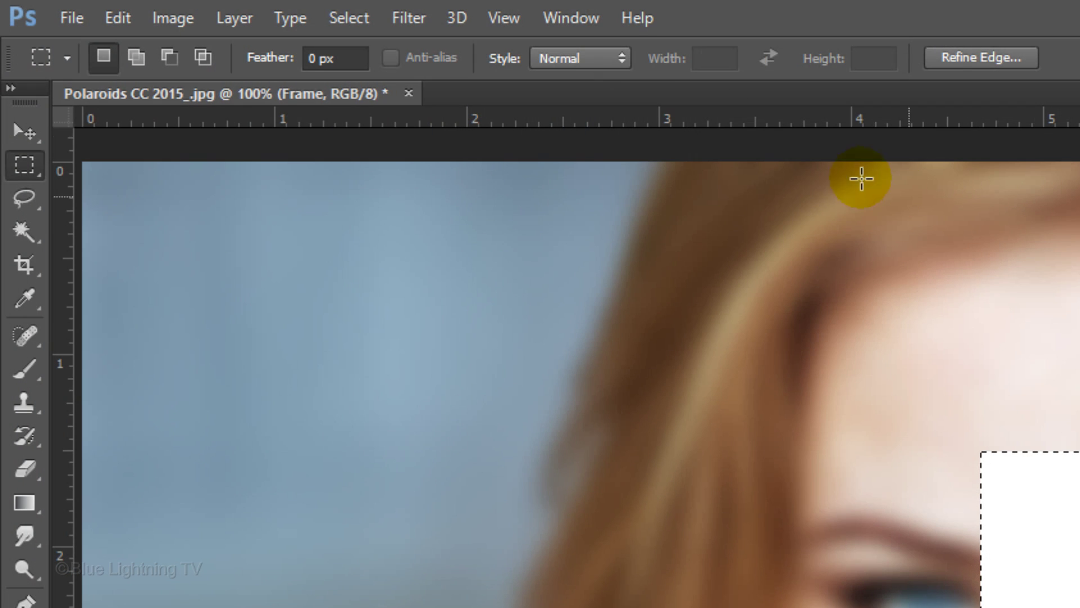
left_click(347, 17)
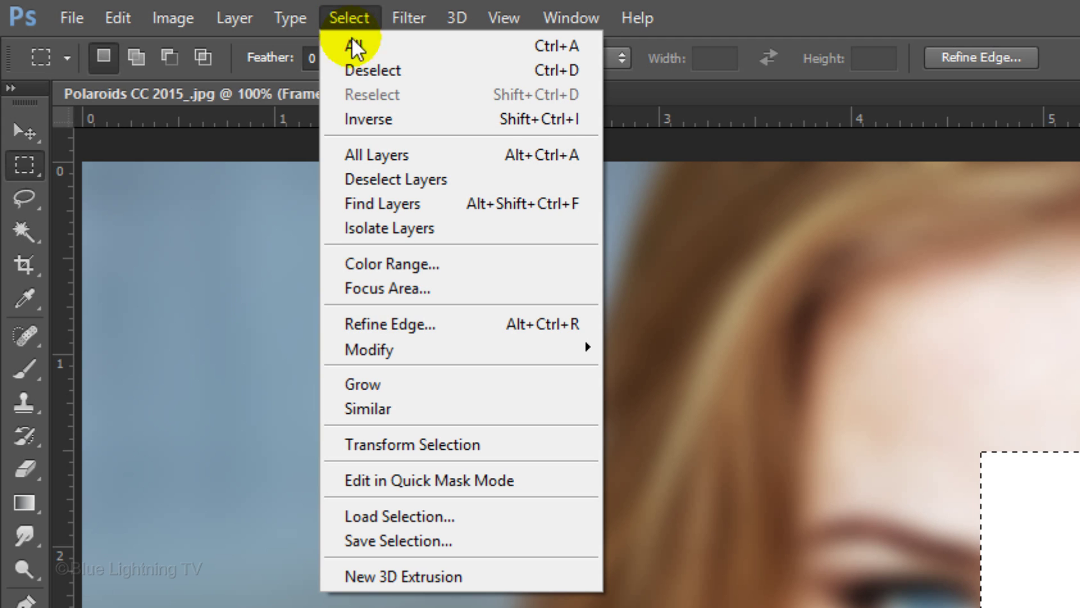
Enlarge the square selection evenly, extend its bottom edge, fill it white on Frame, and deselect.
left_click(373, 444)
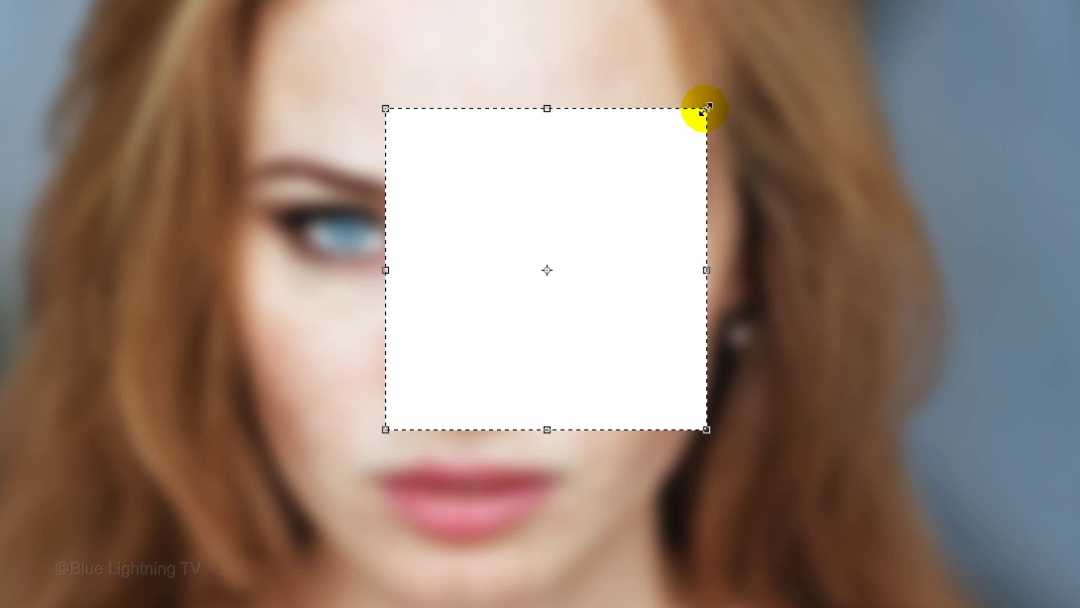
key("alt+shift")
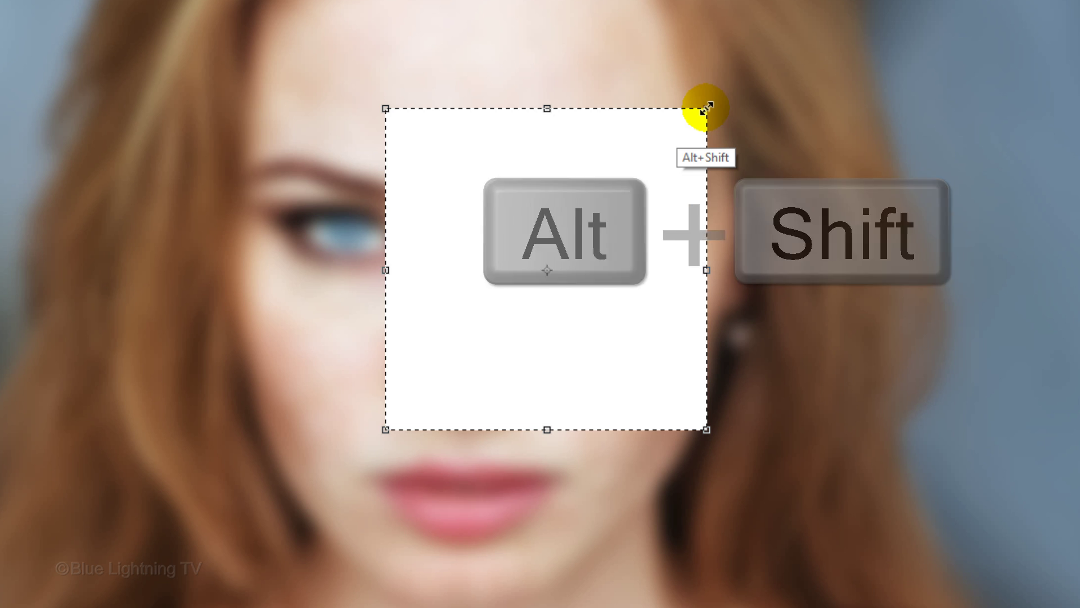
left_click_drag(707, 109, 728, 89)
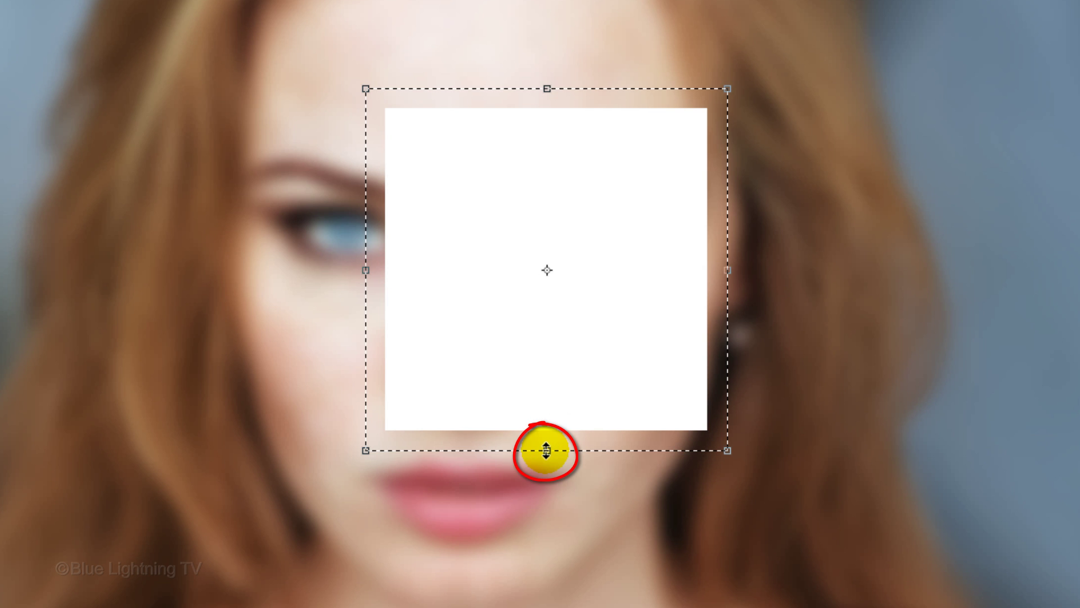
left_click_drag(546, 450, 543, 494)
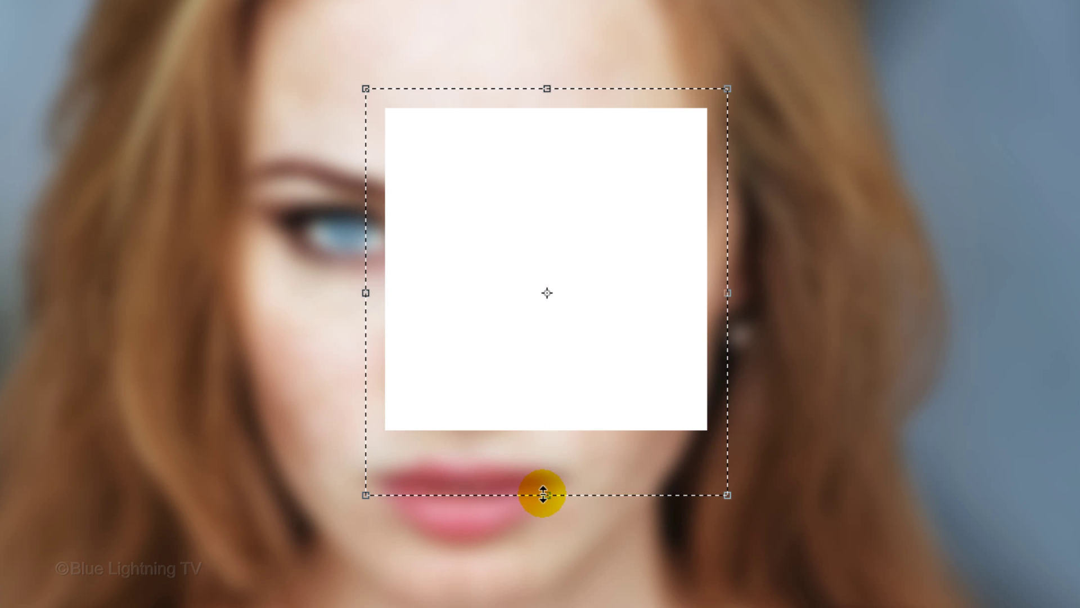
key("Return")
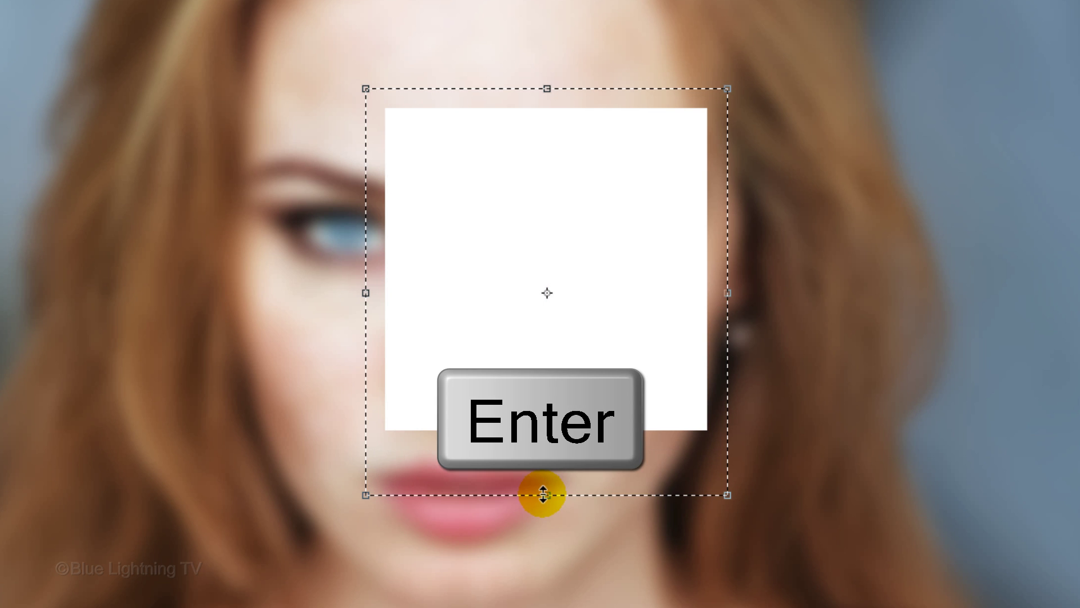
key("ctrl+Delete")
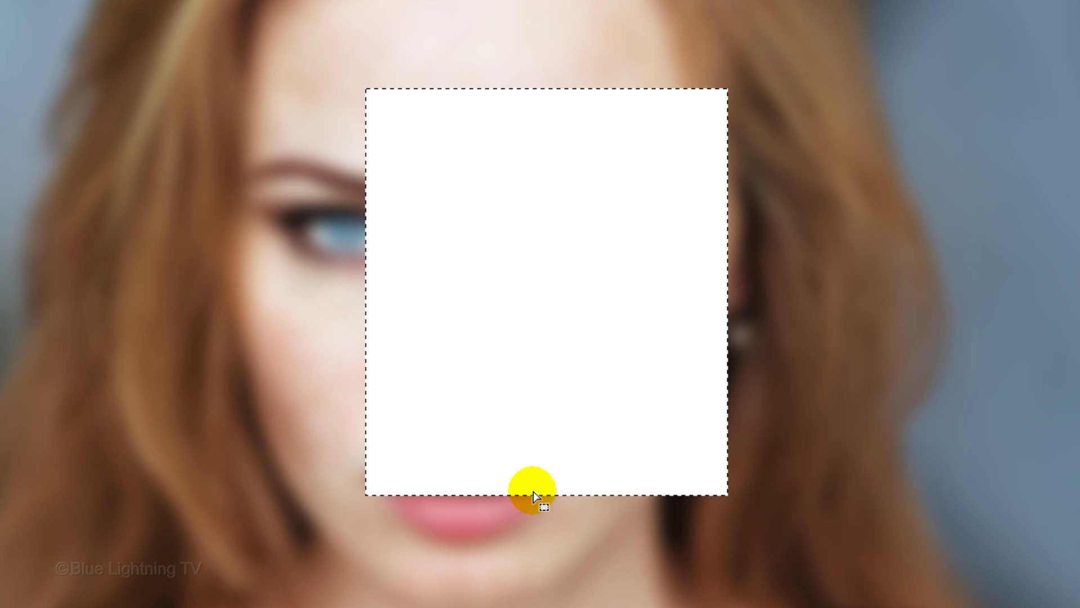
key("ctrl+d")
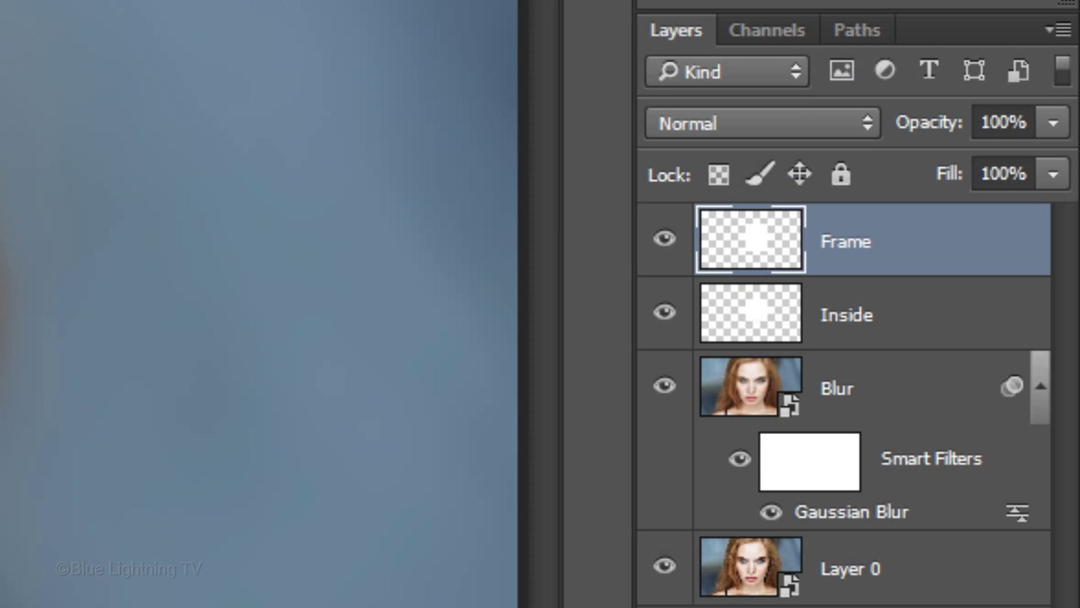
Duplicate the Frame layer and name the copy 'Drop Shadow'.
key("ctrl+j")
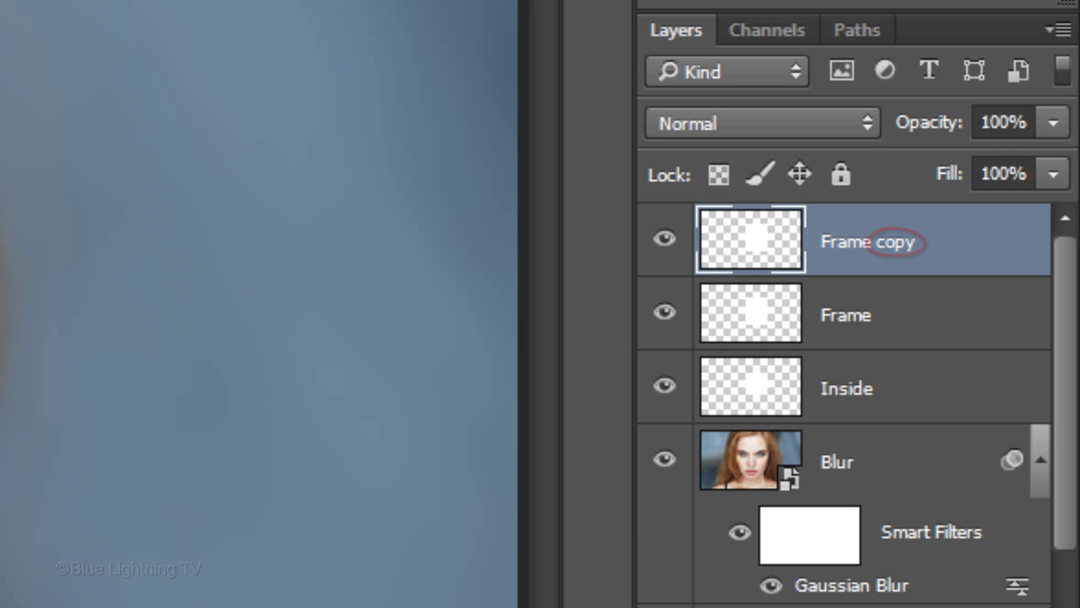
double_click(860, 242)
type("Drop Shadow")
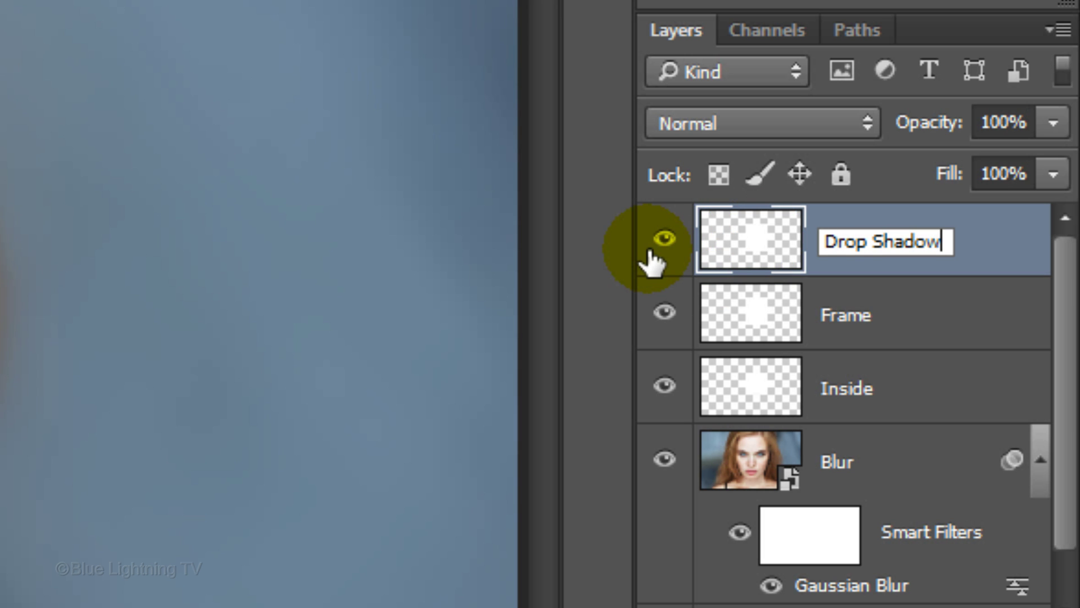
key("Return")
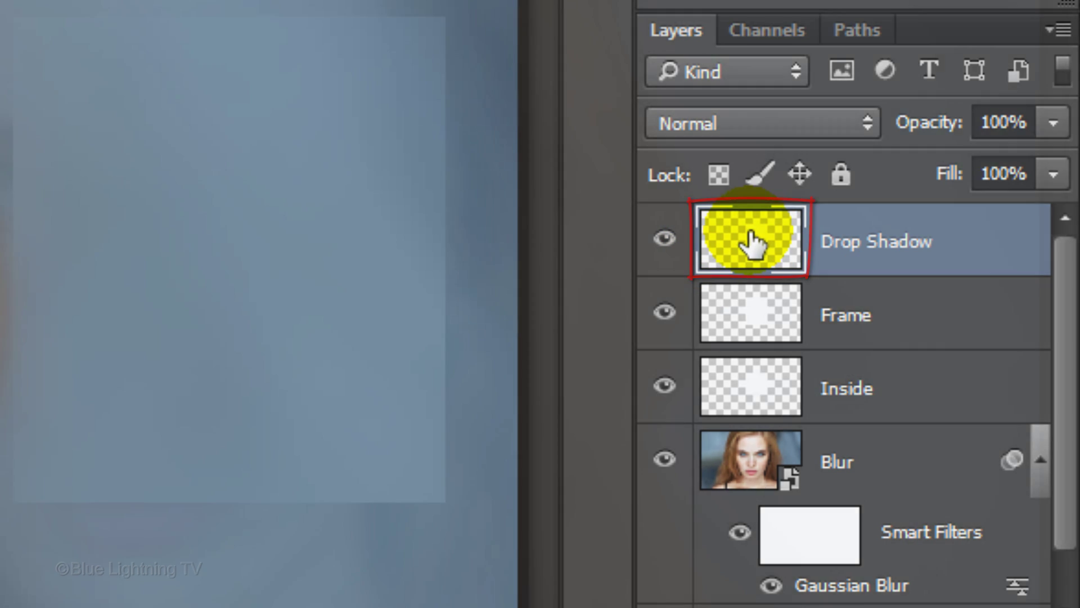
Add a Multiply drop shadow at 25% opacity, 125°, 8 px distance, 7 px size.
double_click(753, 243)
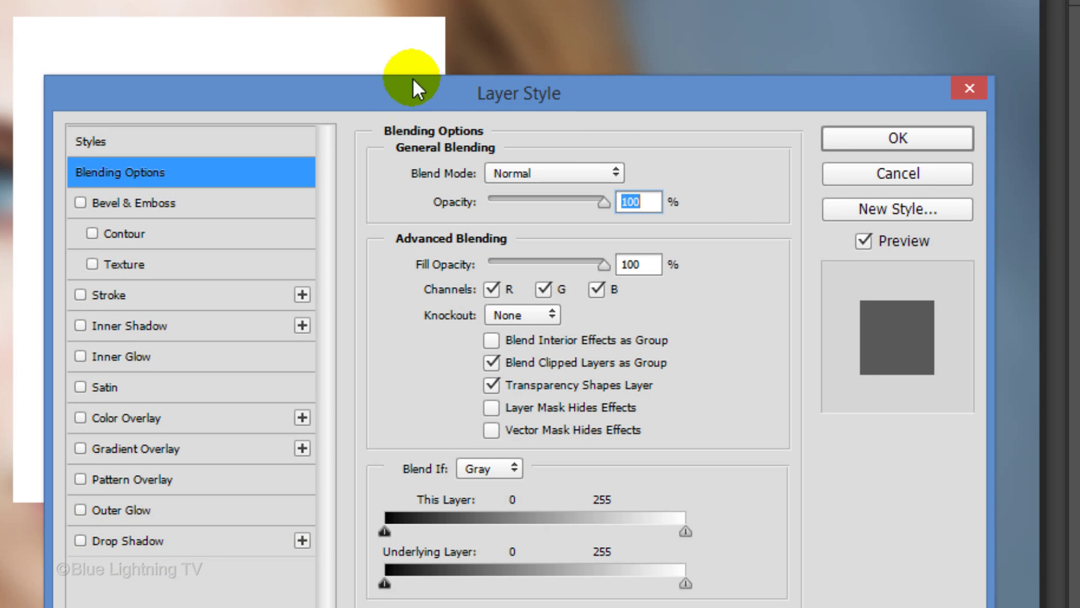
left_click_drag(413, 76, 477, 18)
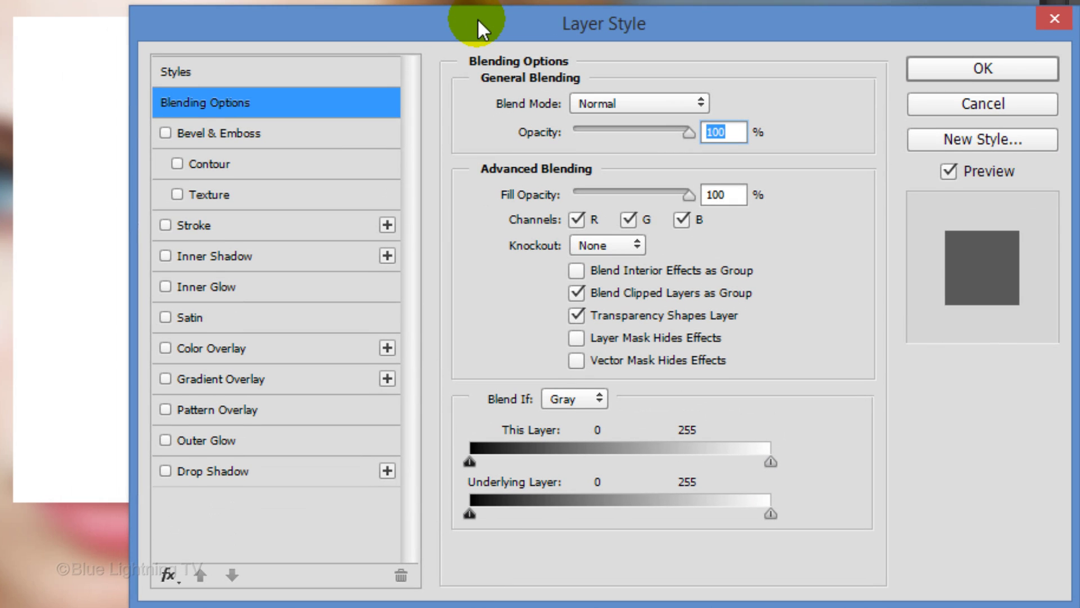
left_click(222, 473)
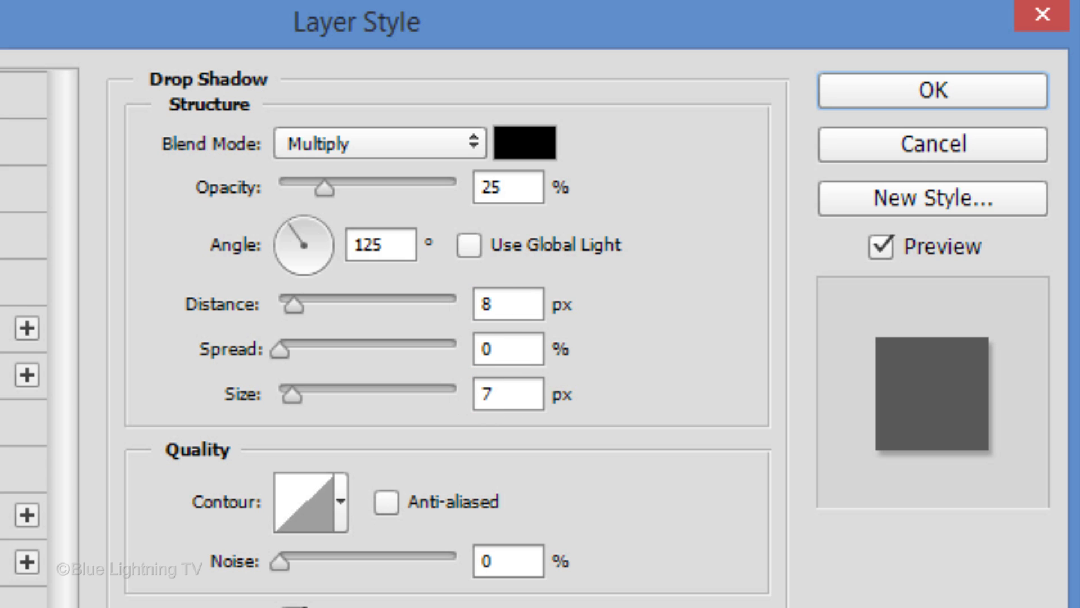
left_click(869, 91)
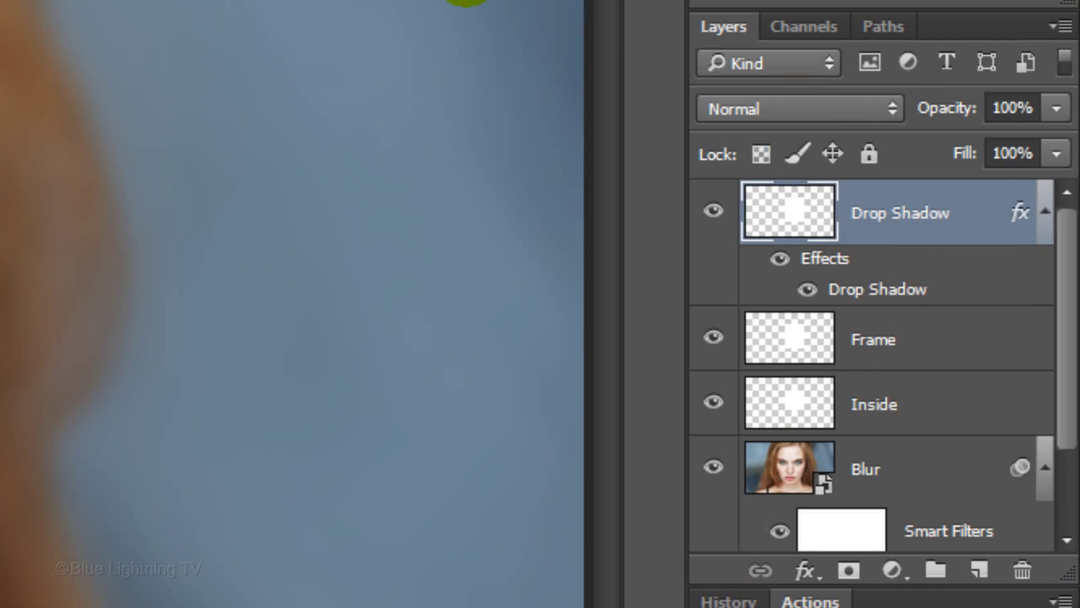
left_click(1057, 154)
Set Drop Shadow's fill to 0%, hide Inside, and mask Frame using Inside's square selection.
left_click_drag(1053, 187, 829, 187)
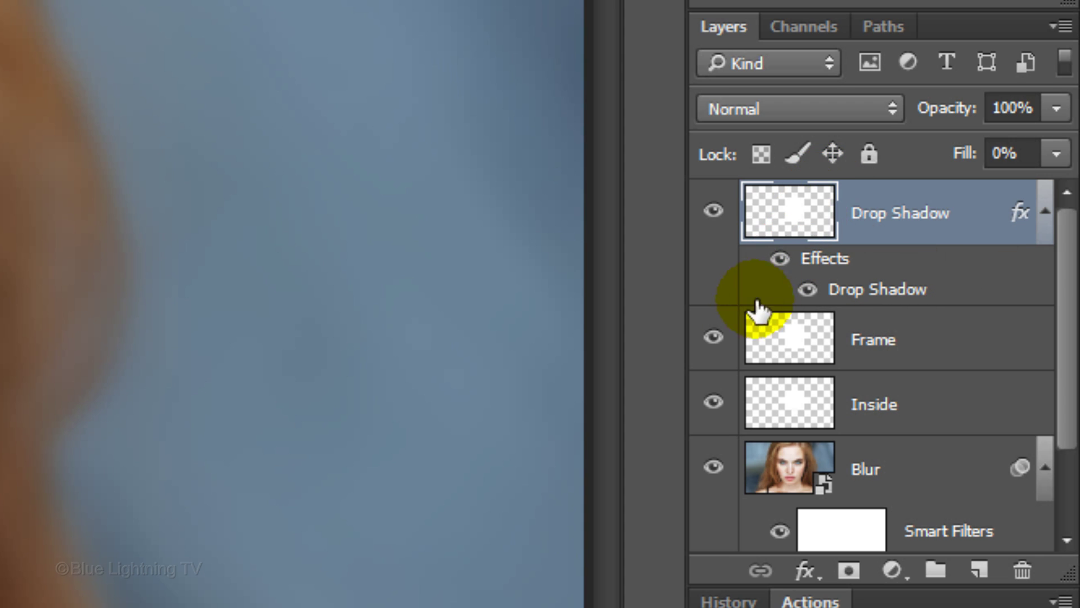
left_click(714, 404)
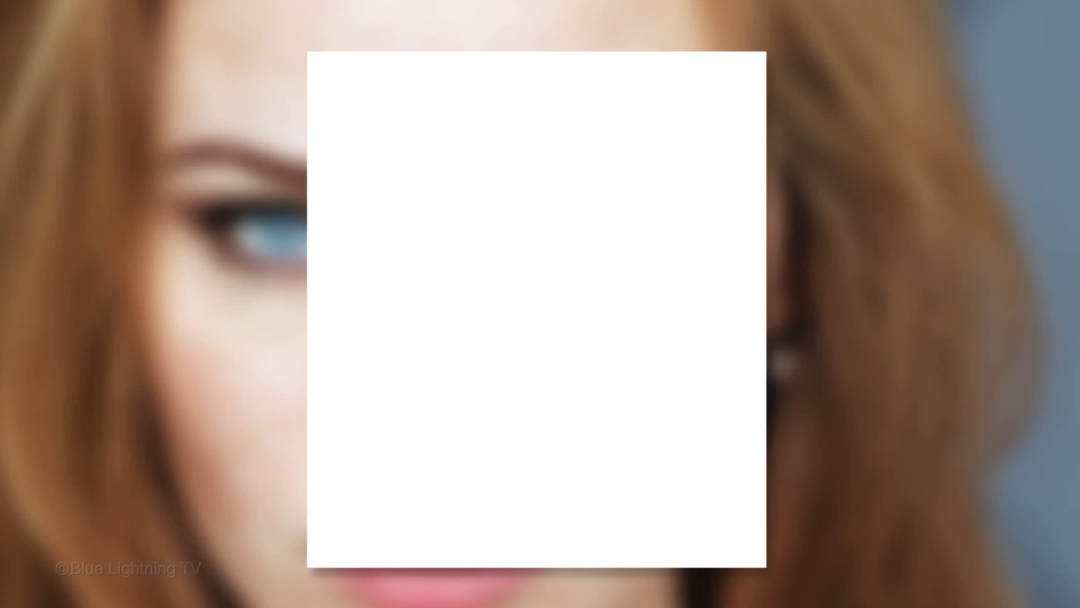
left_click(787, 406, "ctrl")
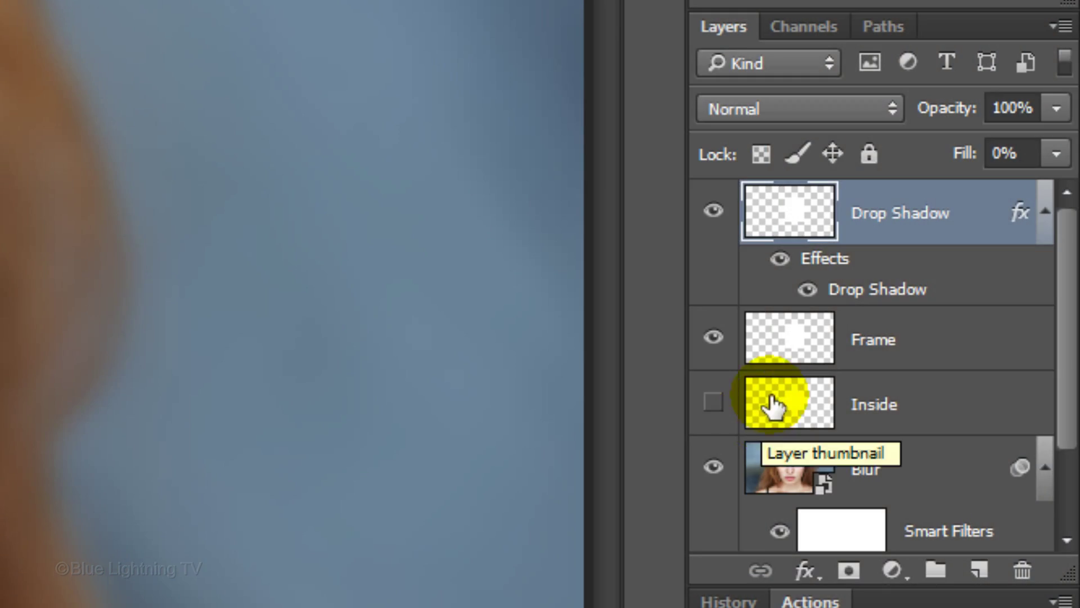
left_click(785, 345, "ctrl")
left_click(786, 344)
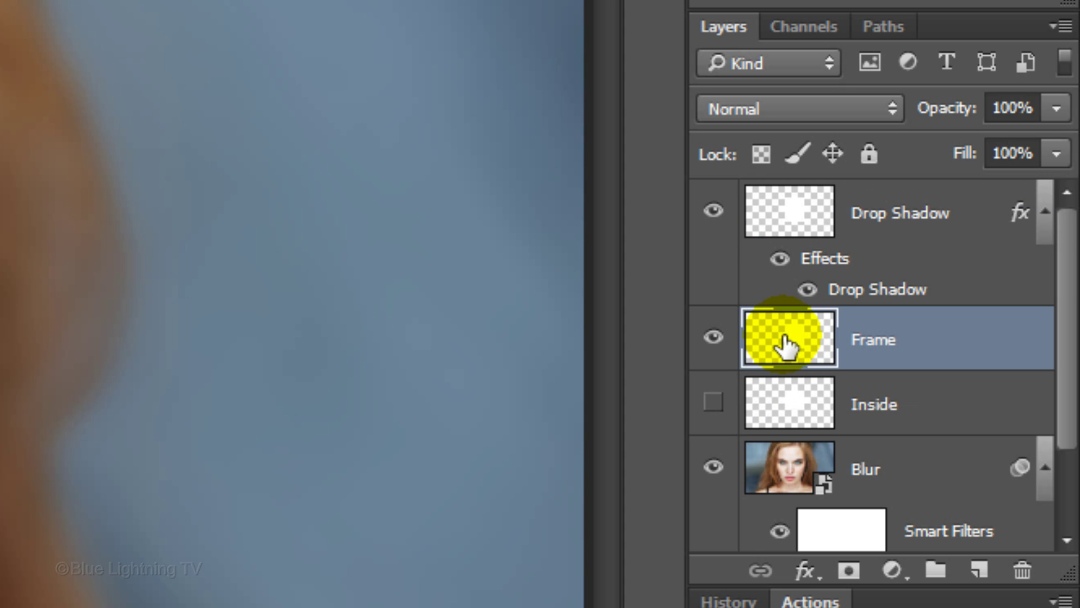
left_click(851, 572)
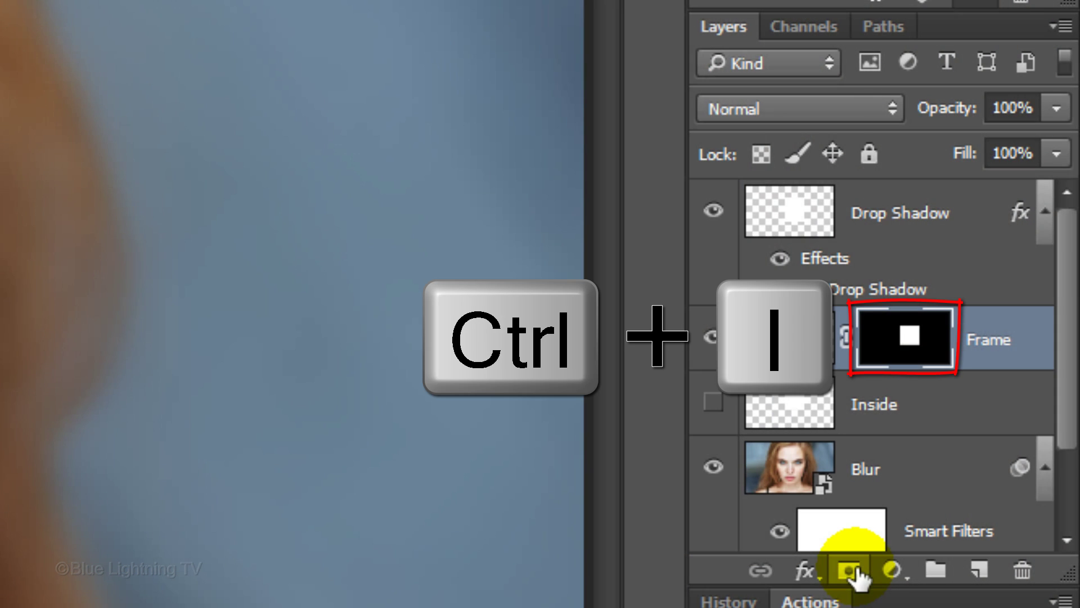
Invert the Frame mask to cut a centre window, then select the Inside through Drop Shadow layers.
key("ctrl+i")
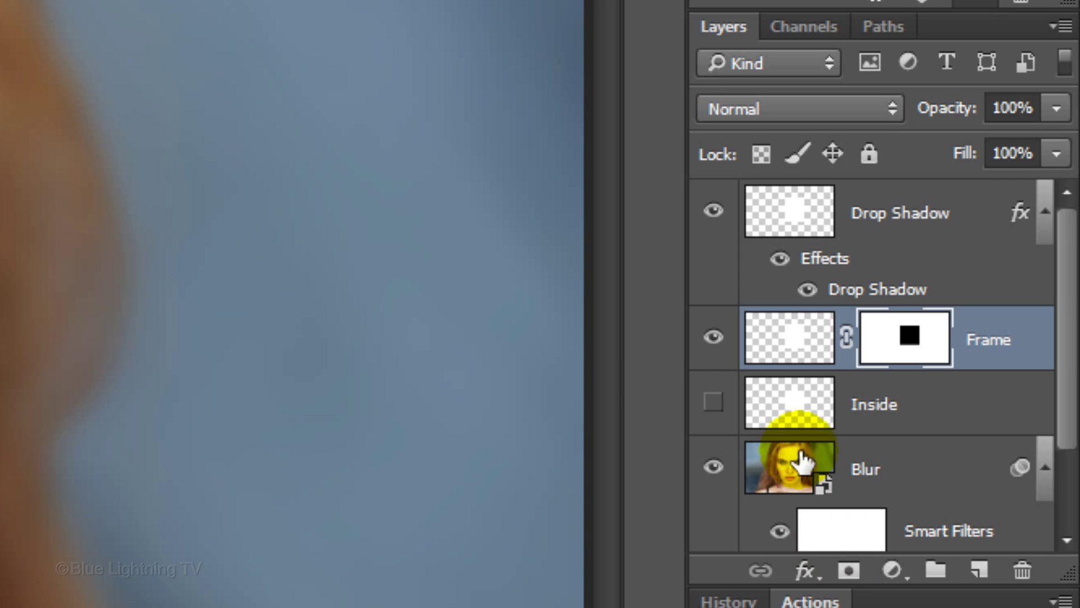
left_click(799, 411)
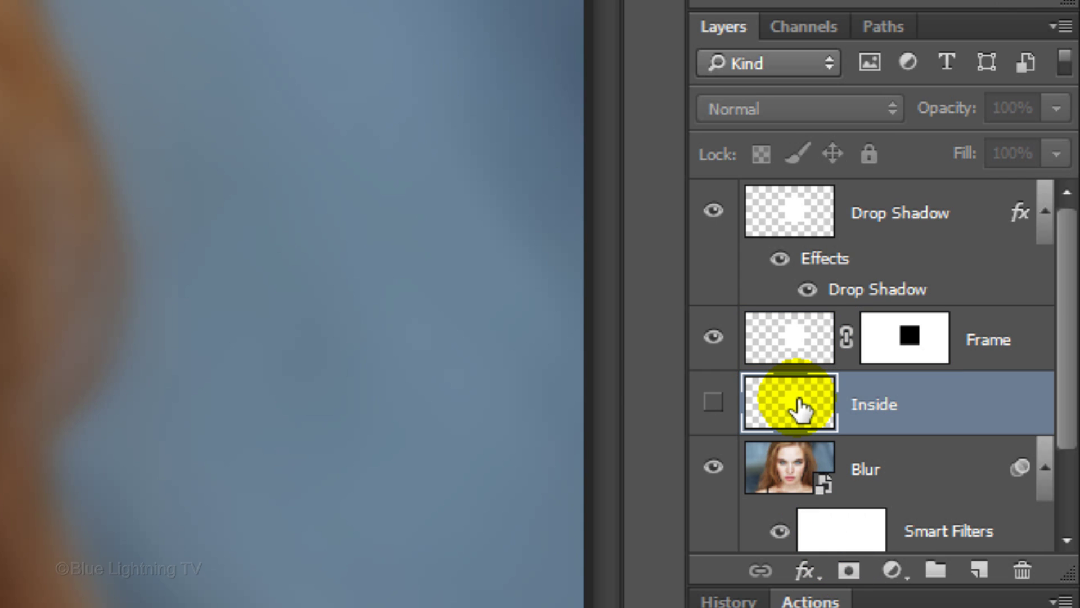
left_click(793, 217, "shift")
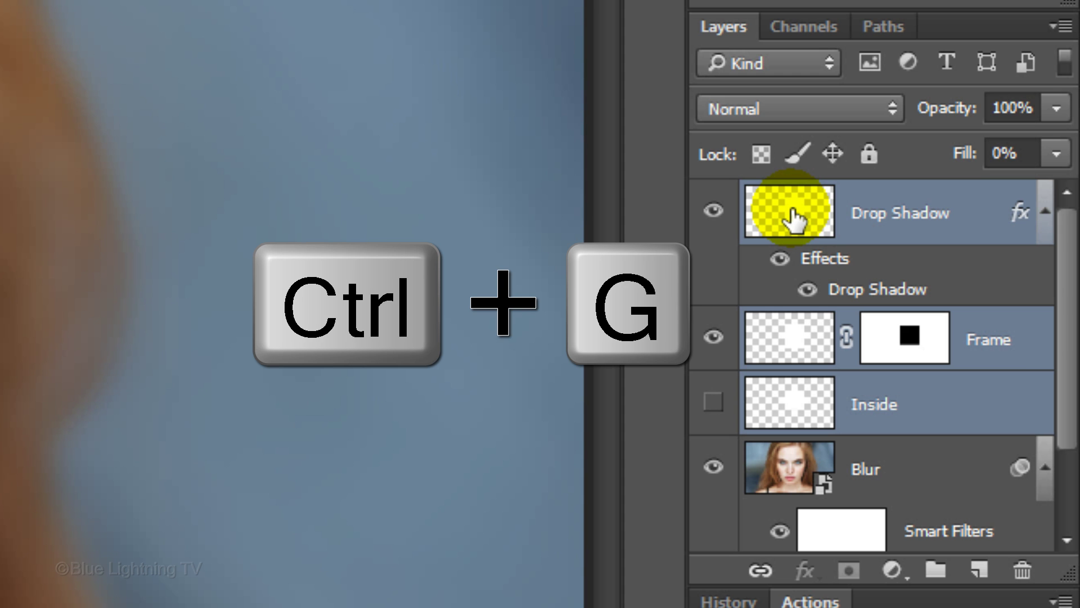
Group the three frame layers, rotate the group 15°, move it up-right over the eye, and duplicate it.
key("ctrl+g")
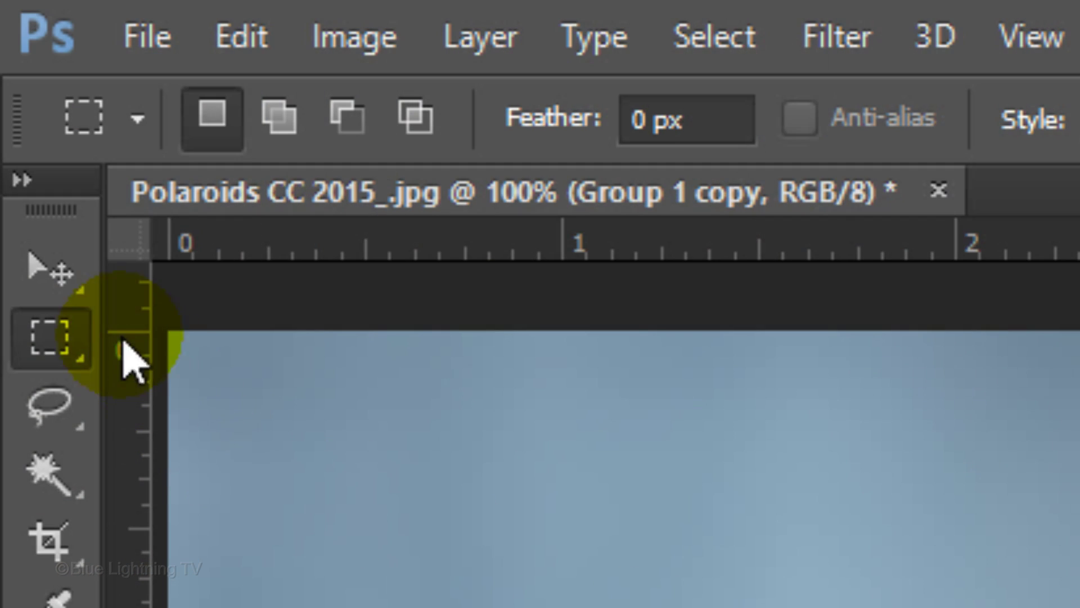
left_click(48, 270)
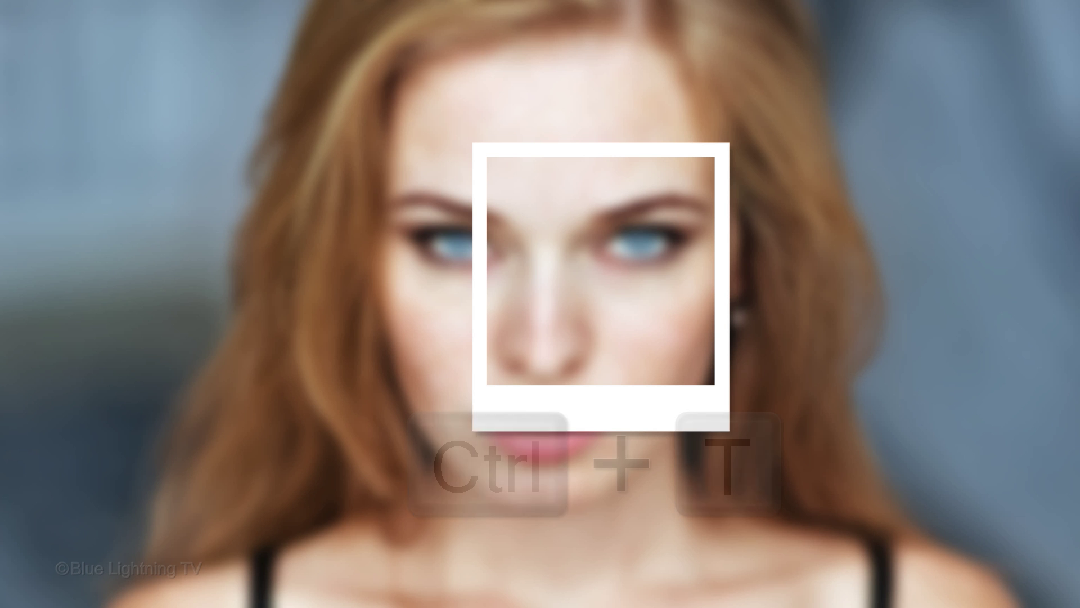
key("ctrl+t")
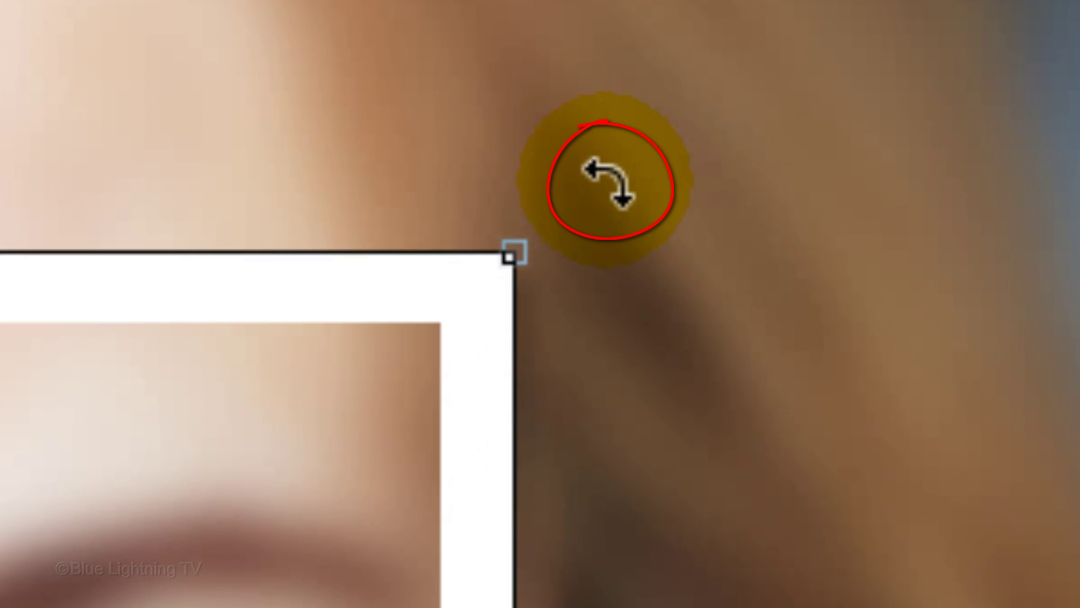
left_click_drag(610, 183, 775, 177)
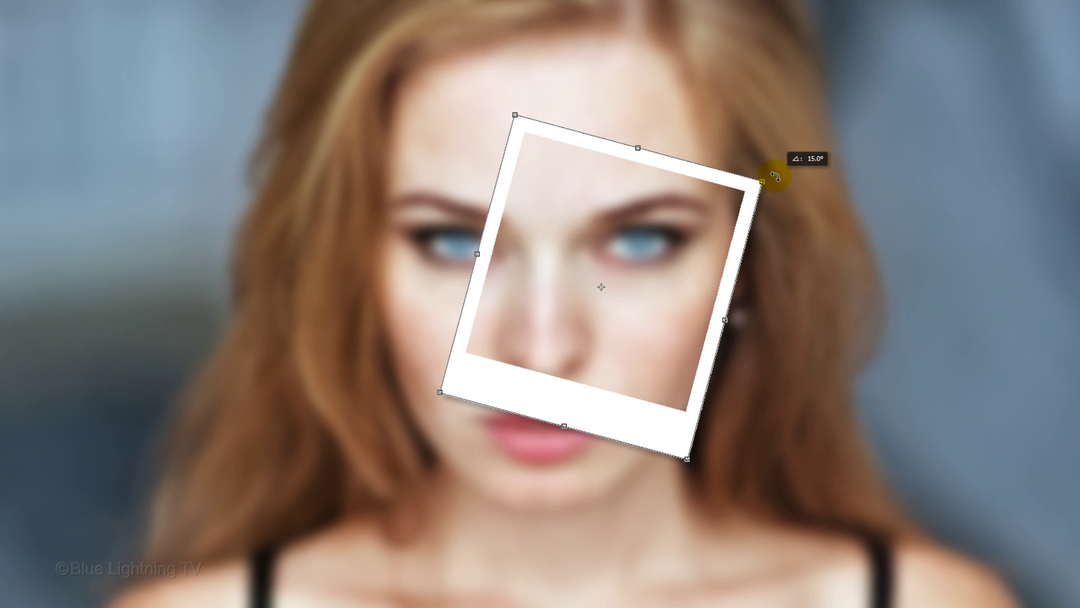
left_click_drag(776, 177, 775, 177)
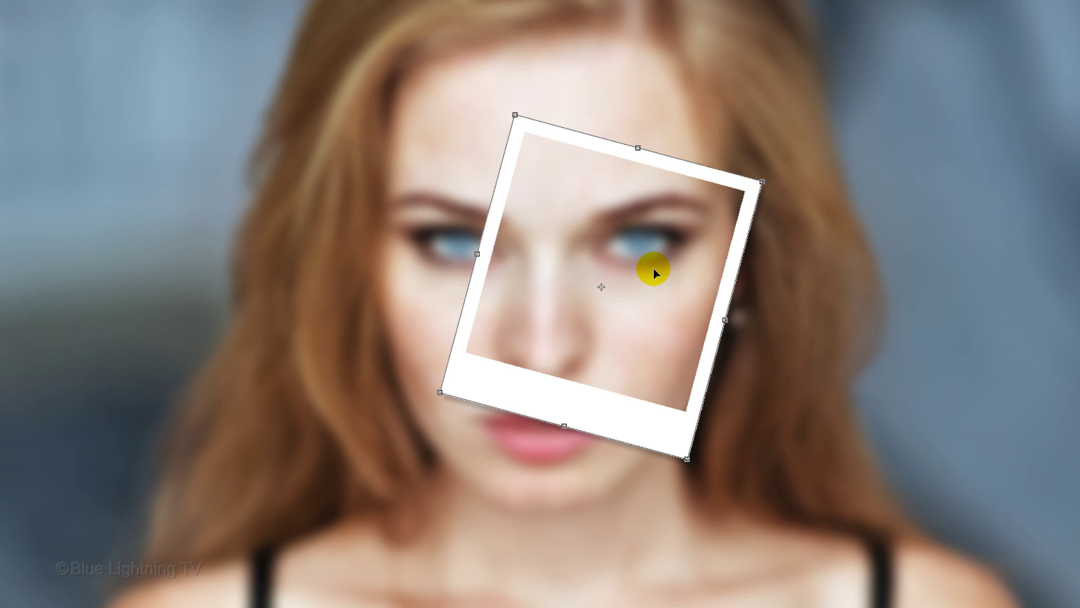
left_click_drag(654, 267, 744, 195)
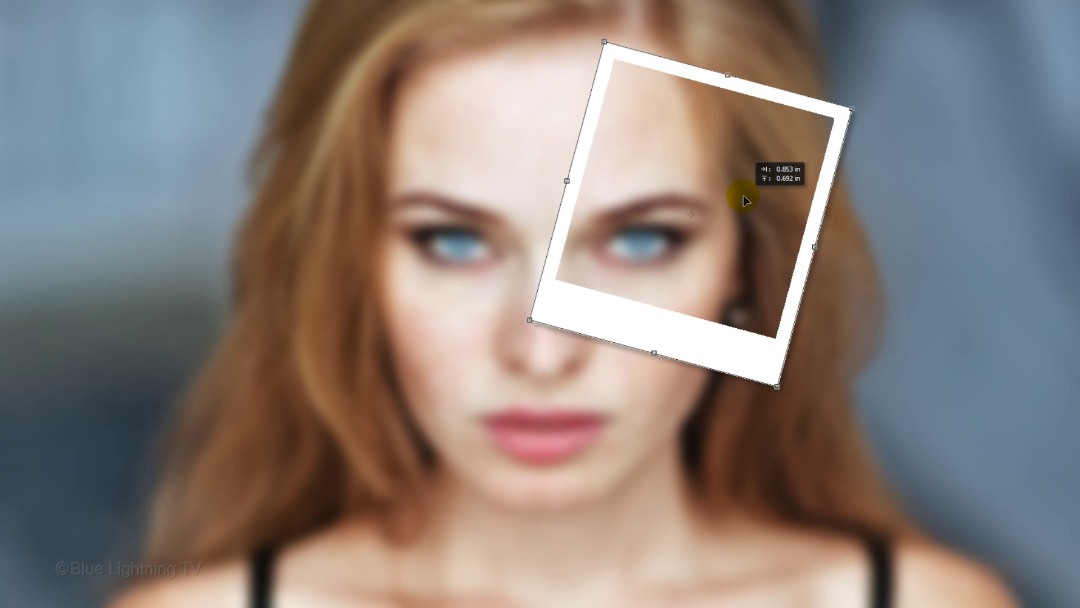
key("Return")
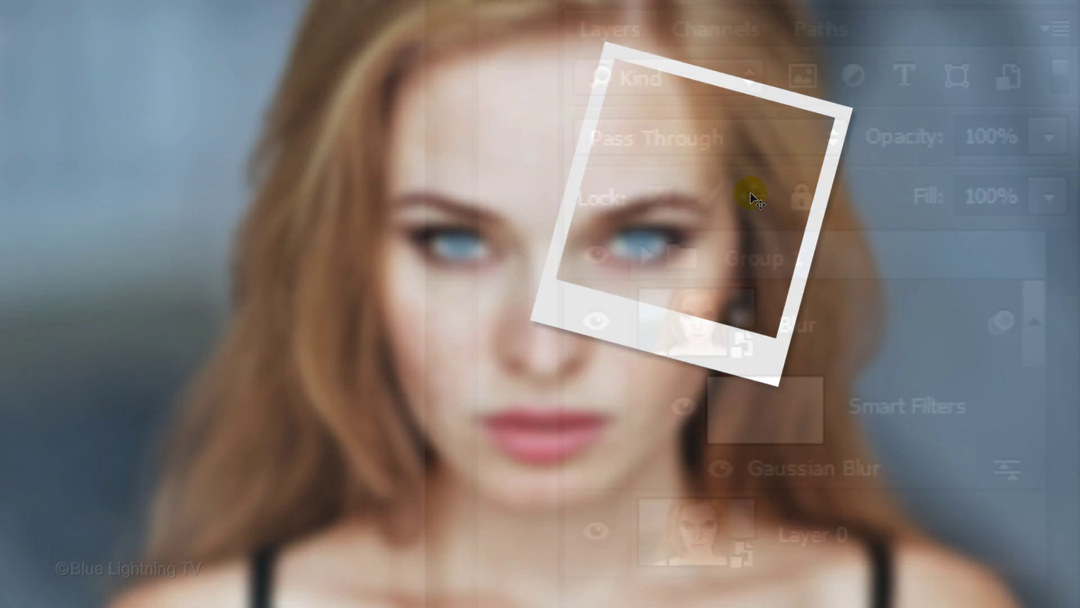
key("ctrl+j")
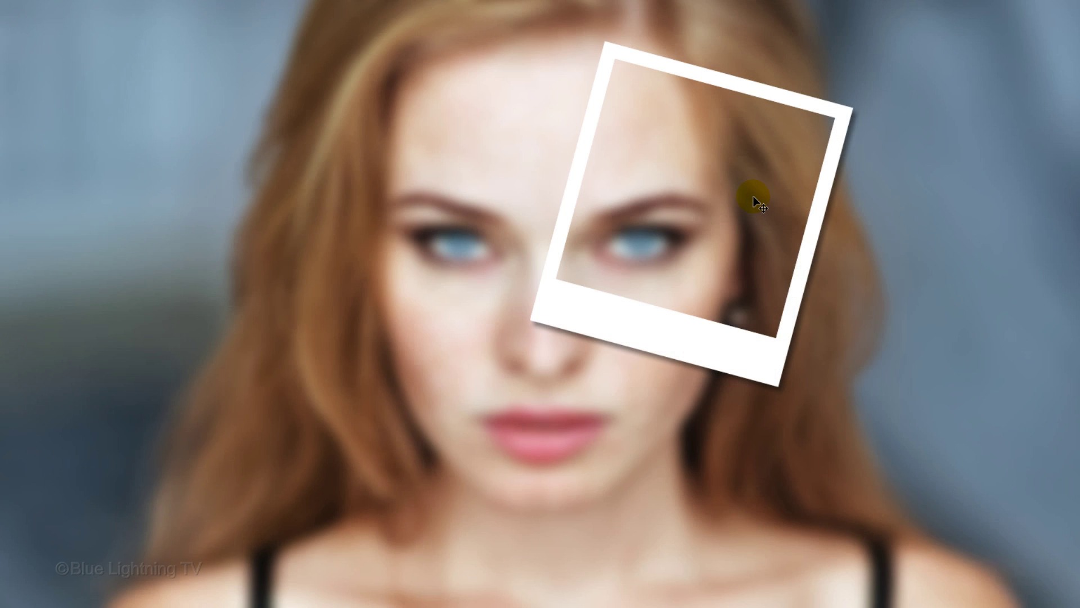
Move the duplicated frame down-left over the face and tilt it counter-clockwise.
key("ctrl+t")
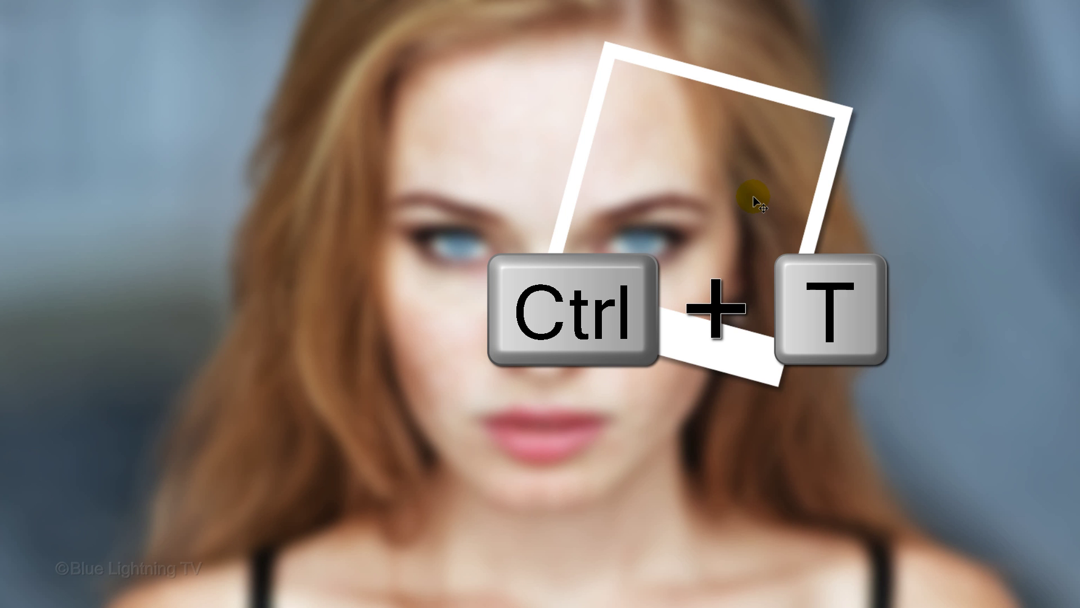
left_click_drag(753, 196, 653, 404)
left_click_drag(743, 270, 631, 229)
left_click_drag(585, 281, 547, 350)
left_click_drag(608, 183, 617, 182)
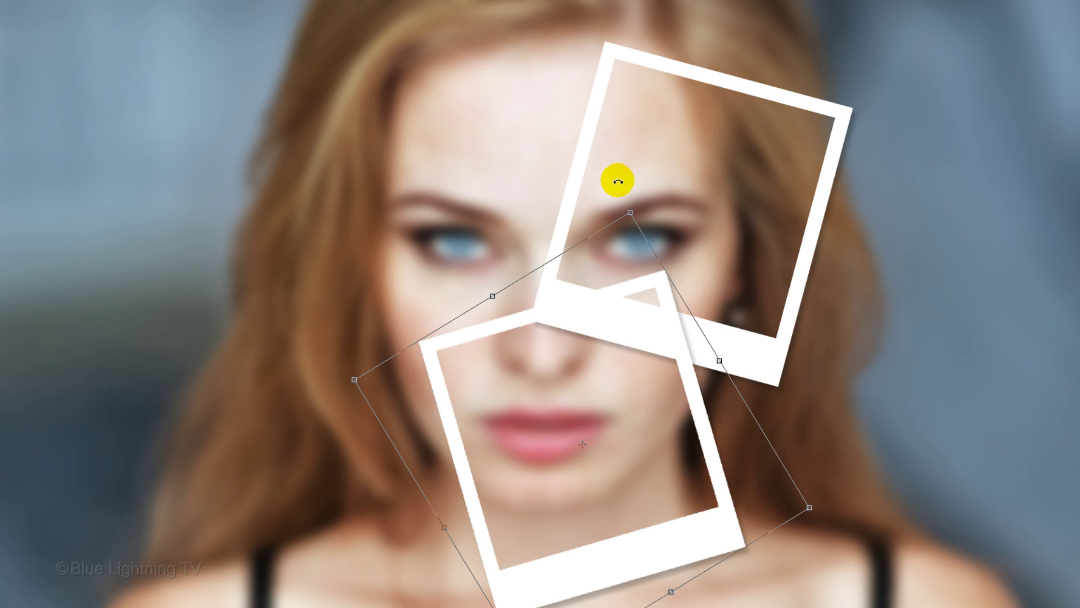
key("Return")
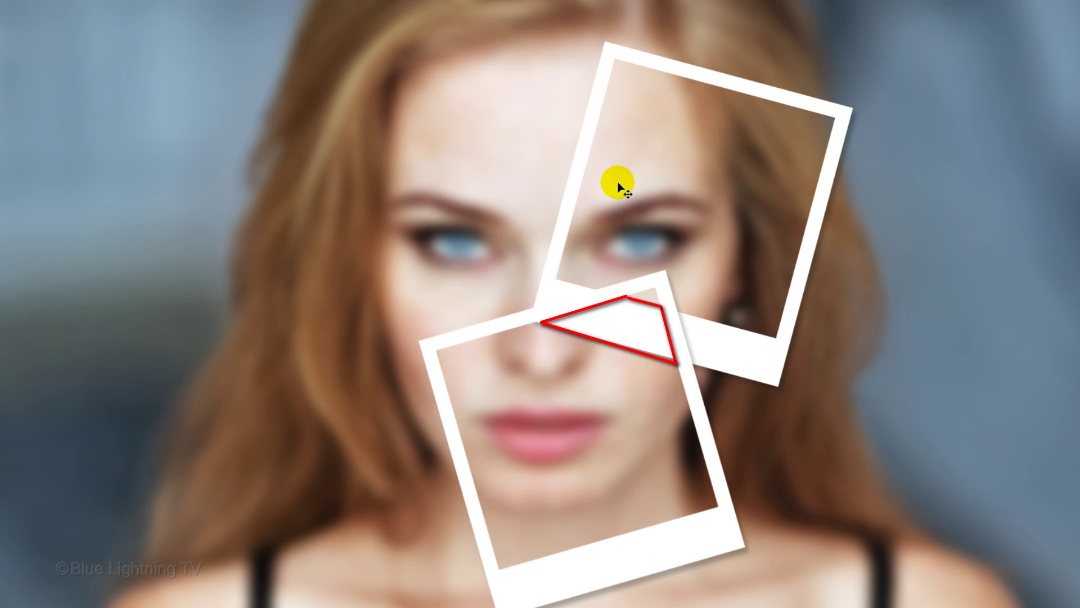
Duplicate the group again and rotate the new frame nearly upright over the upper-left face.
key("ctrl+j")
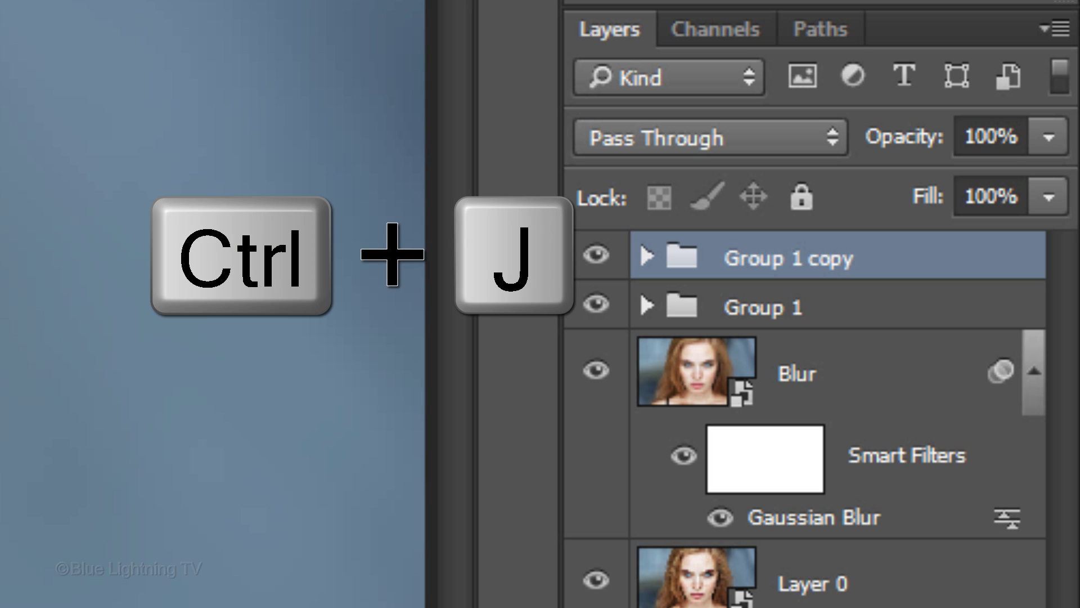
key("ctrl+j")
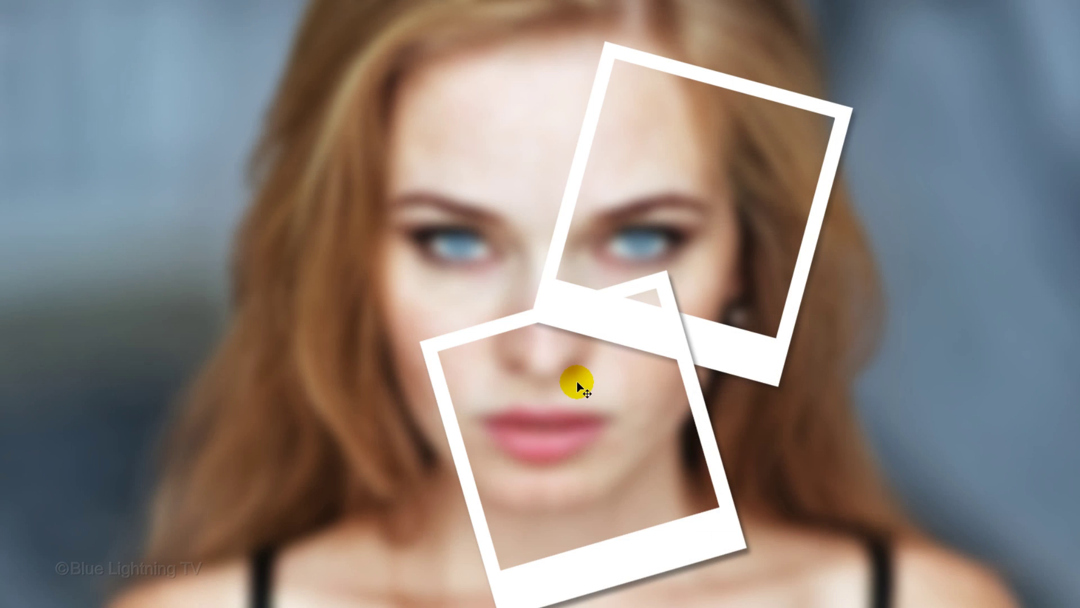
left_click_drag(579, 379, 404, 172)
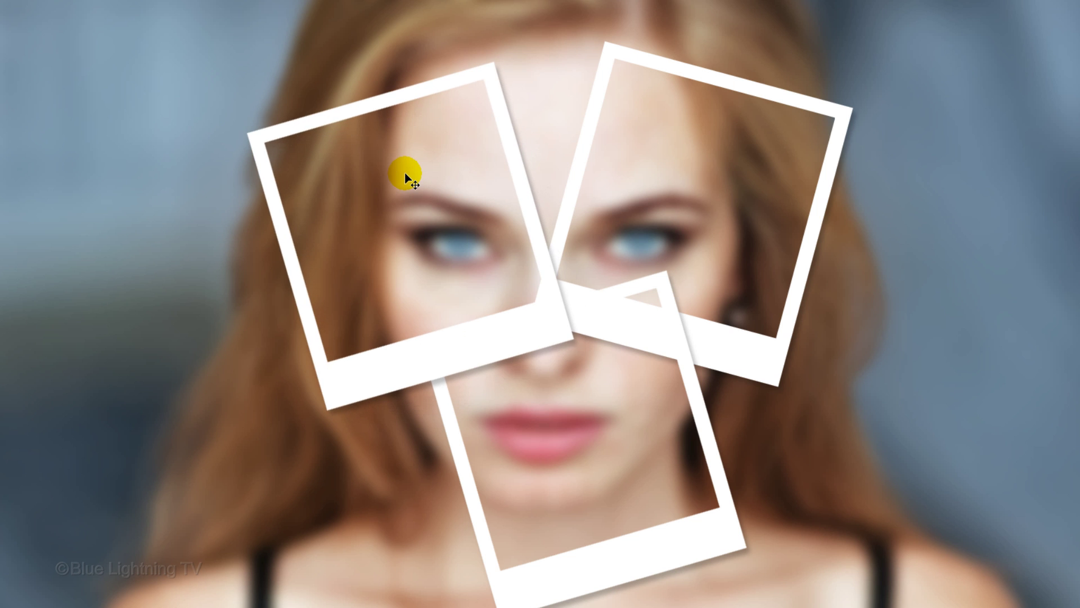
key("ctrl+t")
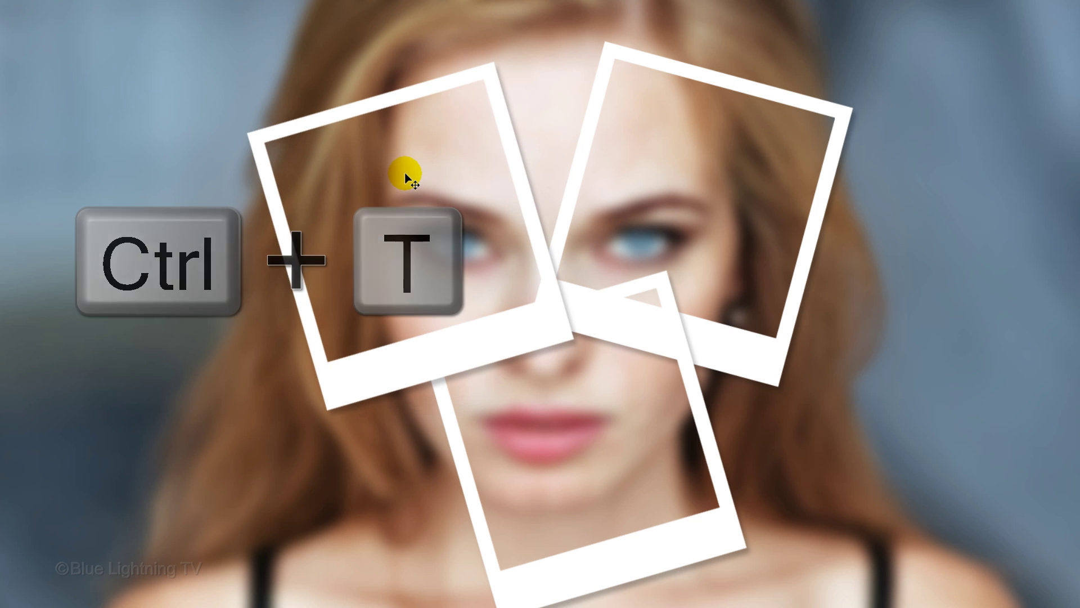
left_click_drag(585, 23, 639, 92)
left_click_drag(448, 183, 419, 229)
key("Return")
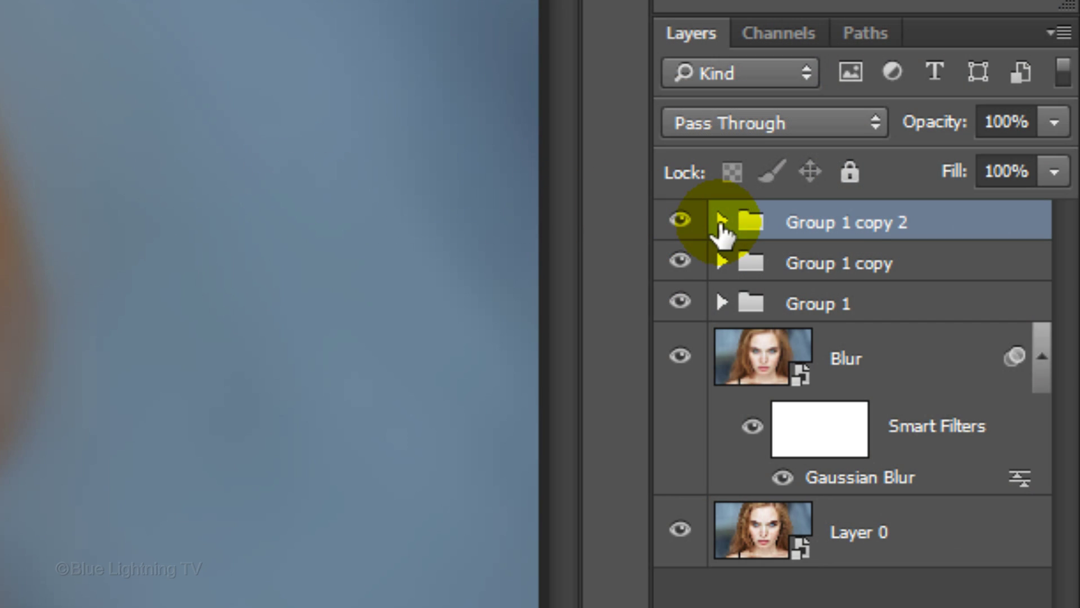
left_click(722, 222)
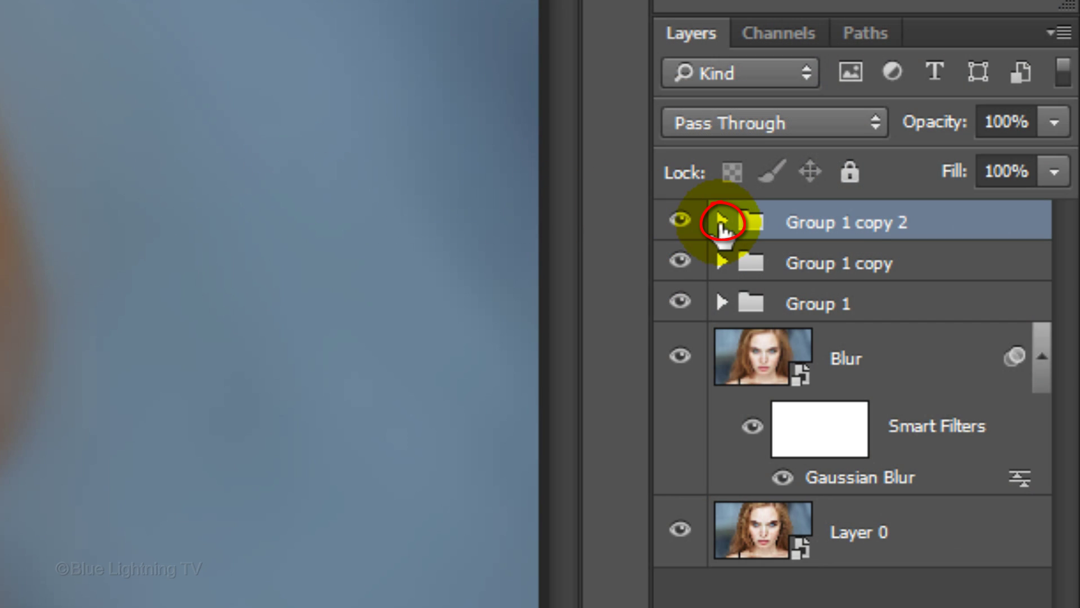
Combine the Inside areas of Group 1 copy 2, Group 1 copy and Group 1 into one selection.
left_click(815, 485, "ctrl")
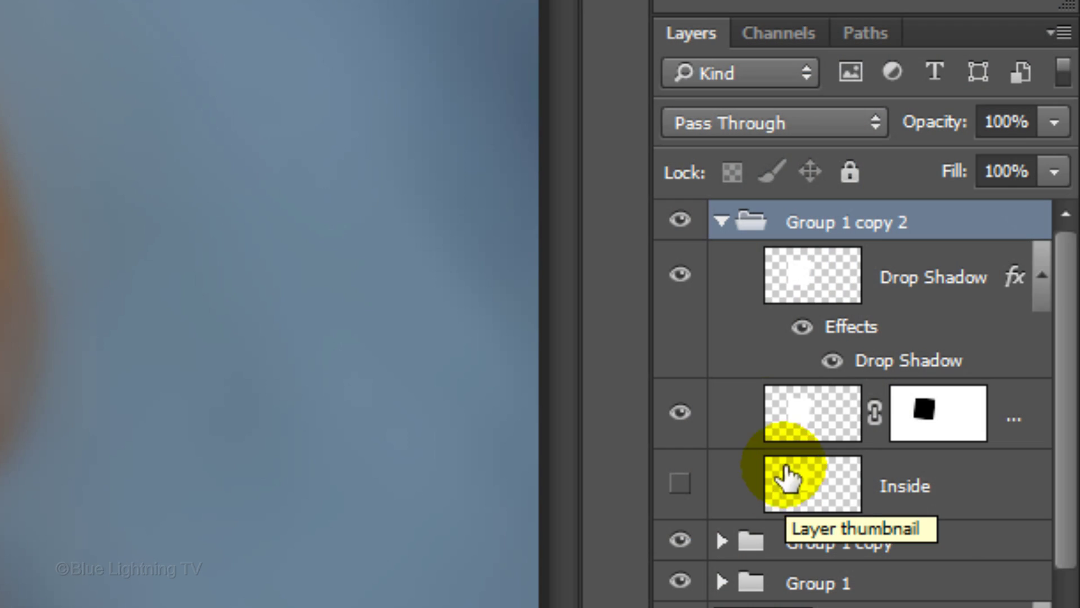
left_click(722, 221)
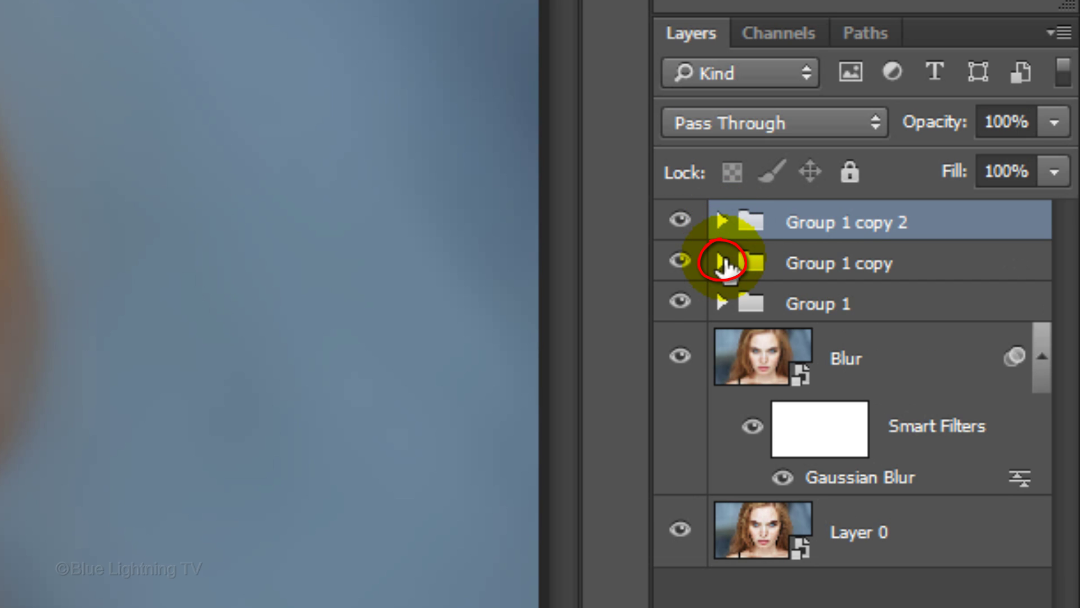
left_click(722, 262)
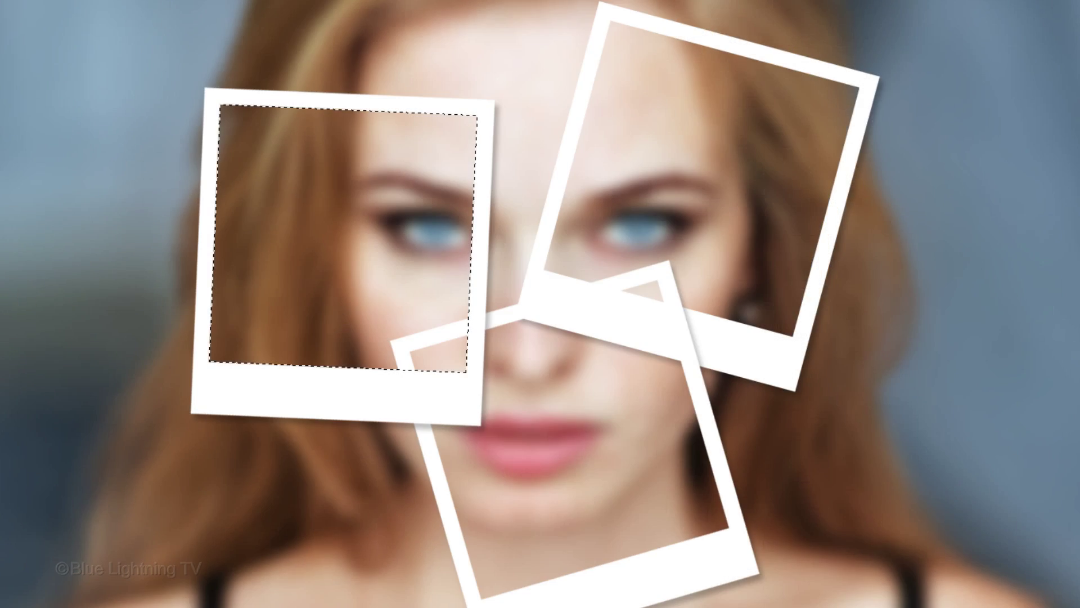
left_click(801, 540, "ctrl+shift")
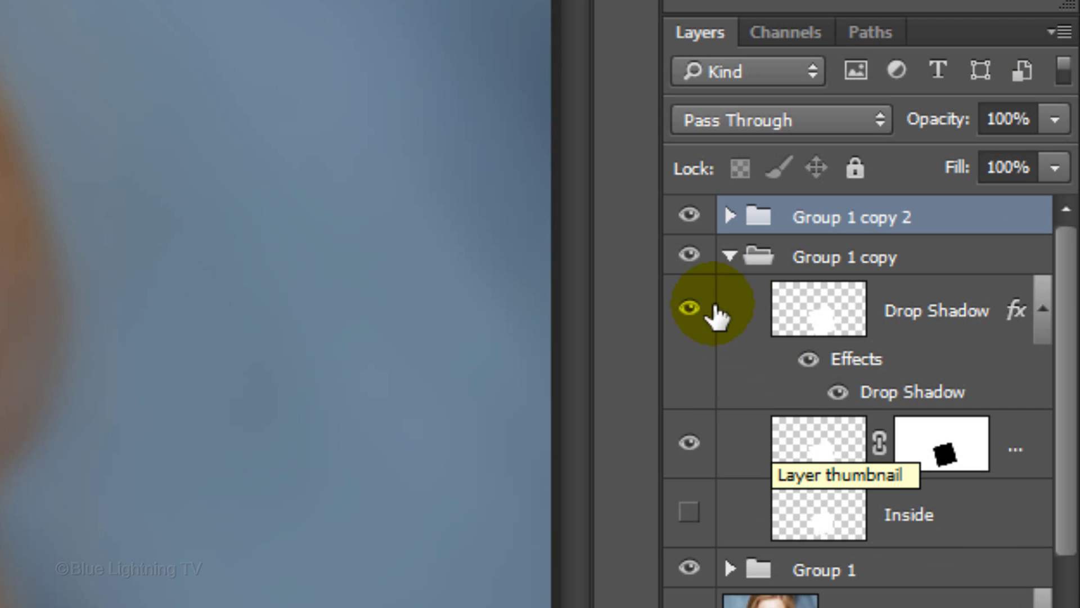
left_click(731, 257)
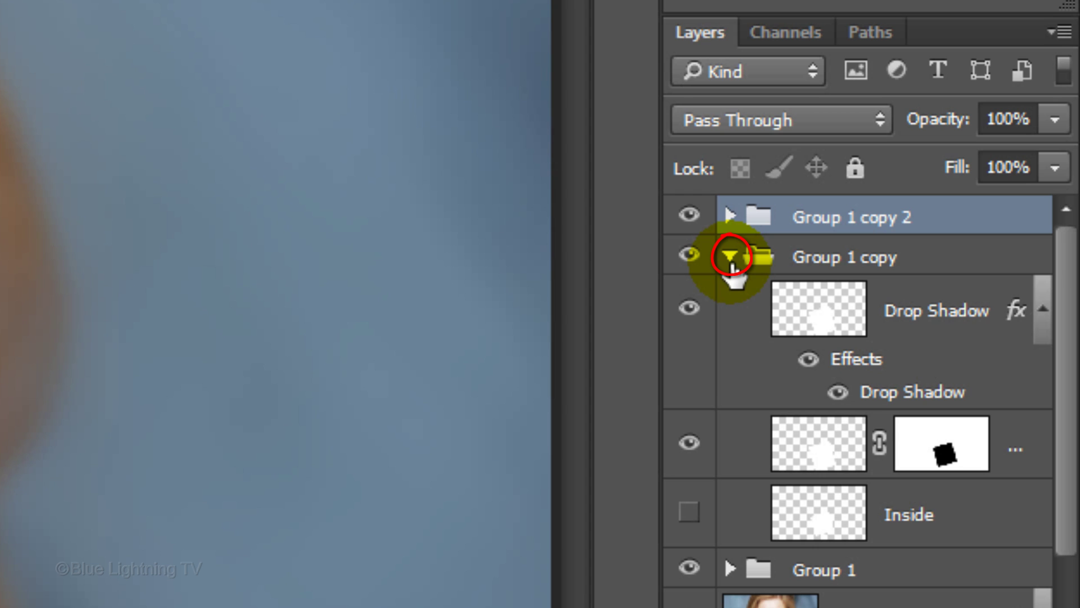
left_click(729, 294)
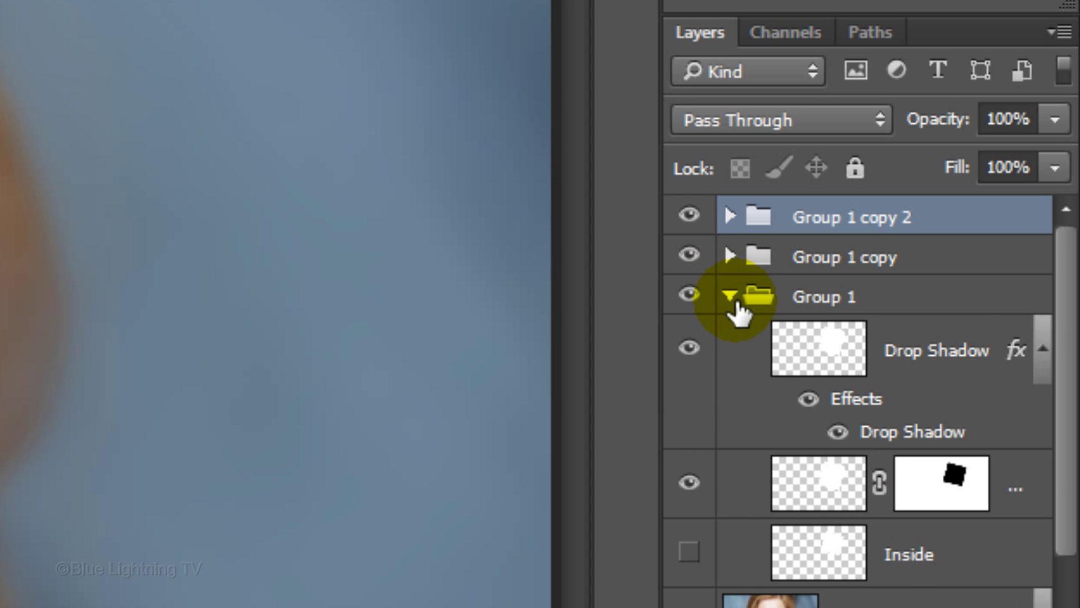
left_click(813, 554, "ctrl+shift")
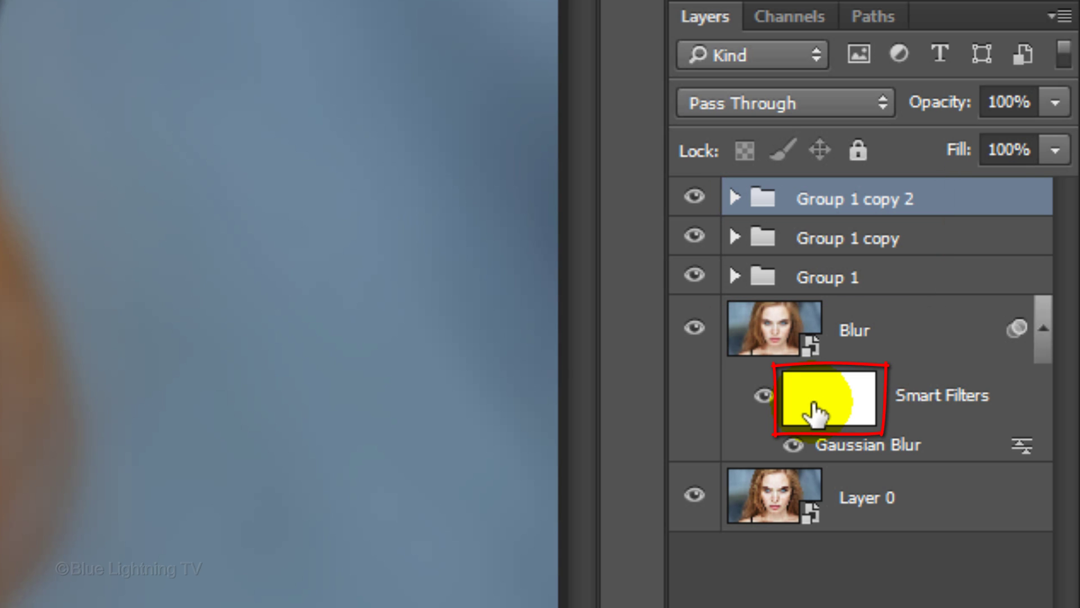
Fill the three frame interiors with black in the Gaussian Blur smart filter mask, then deselect.
left_click(816, 403)
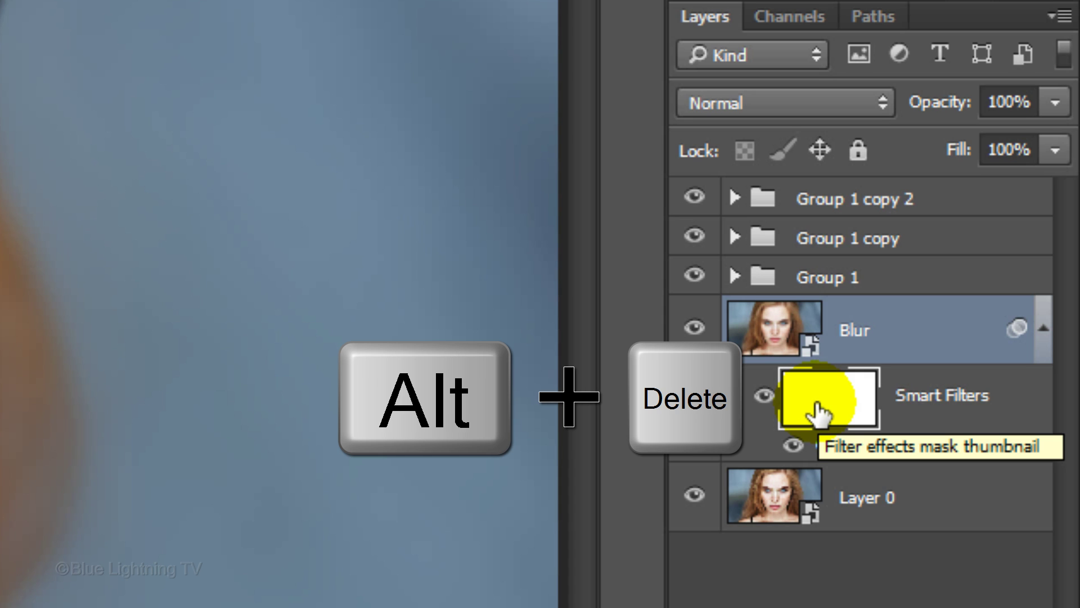
key("alt+Delete")
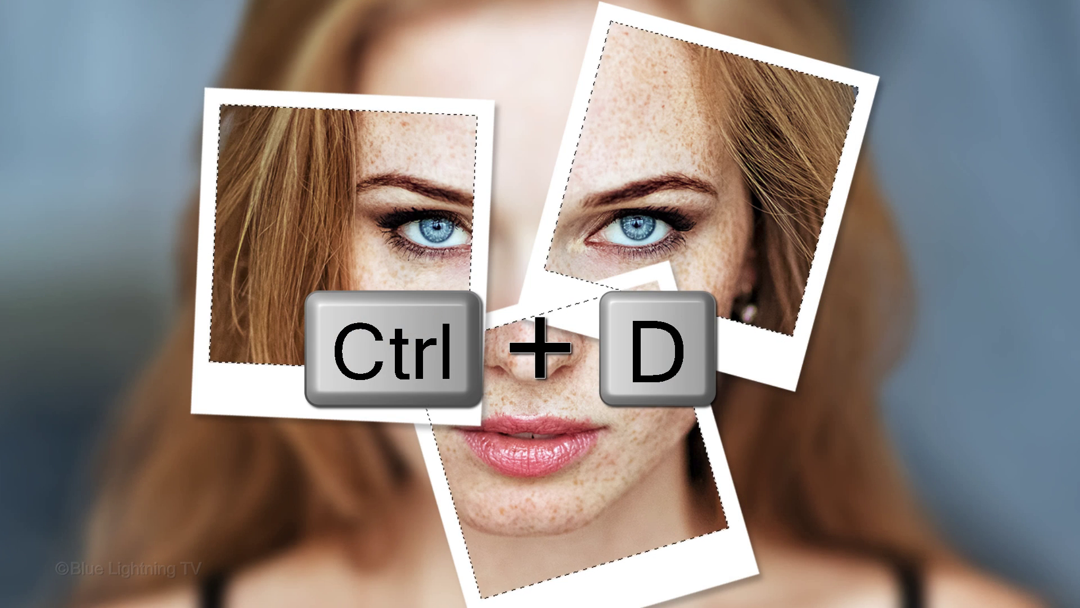
key("ctrl+d")
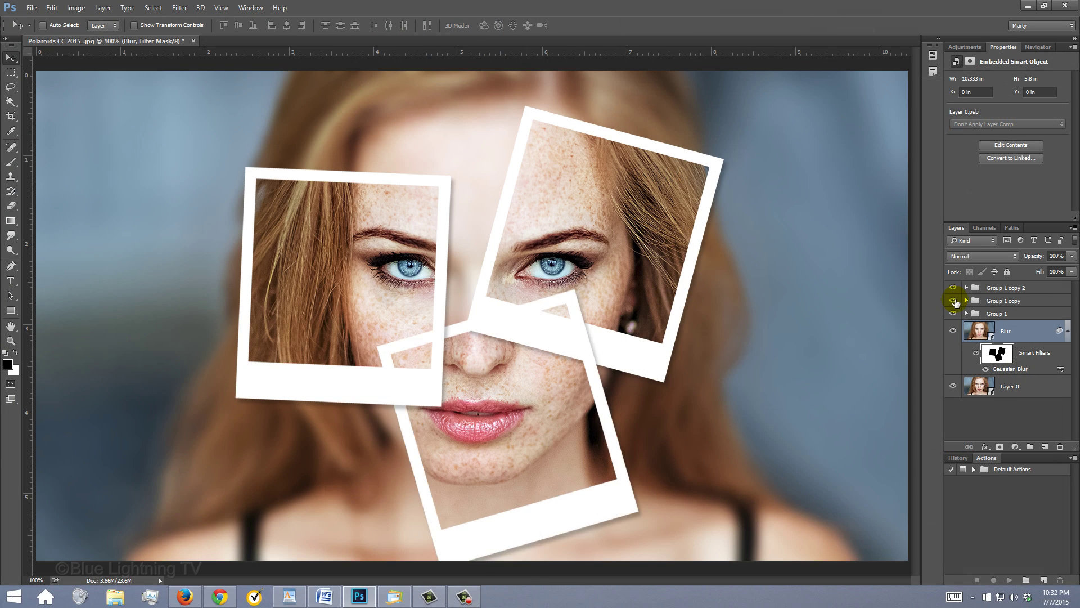
Hide Group 1 and Group 1 copy 2, select Group 1 copy, and stamp visible into Layer 1.
left_click(654, 271)
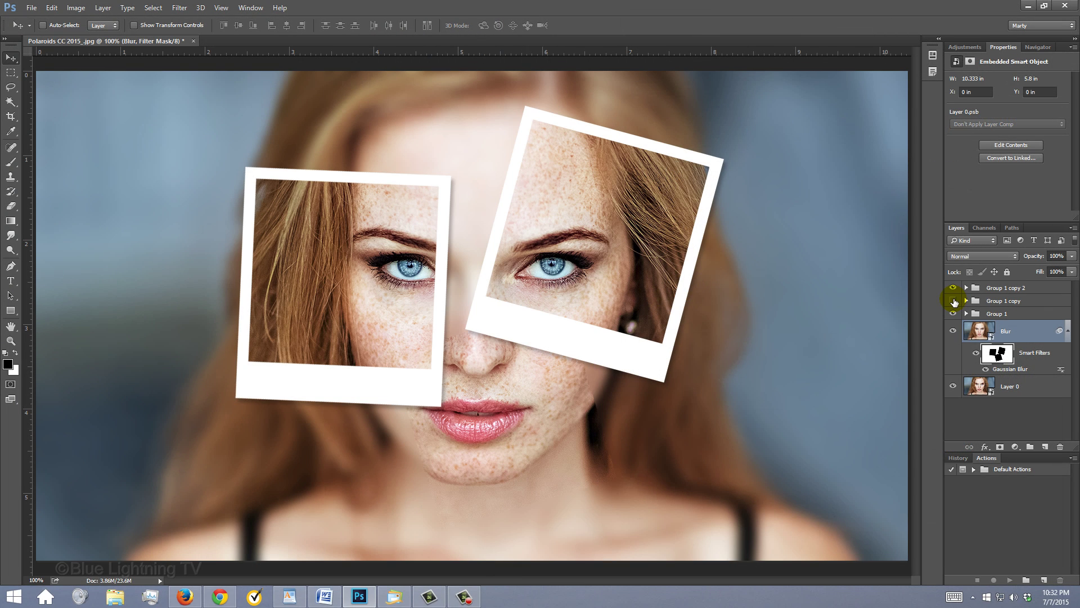
left_click(954, 301)
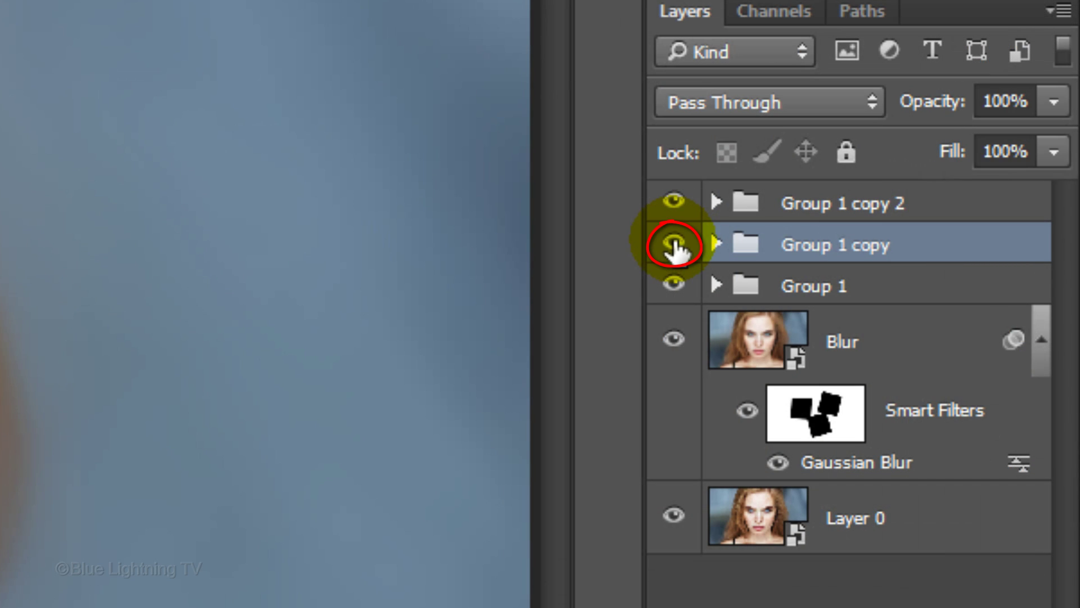
left_click(675, 286)
left_click(674, 201)
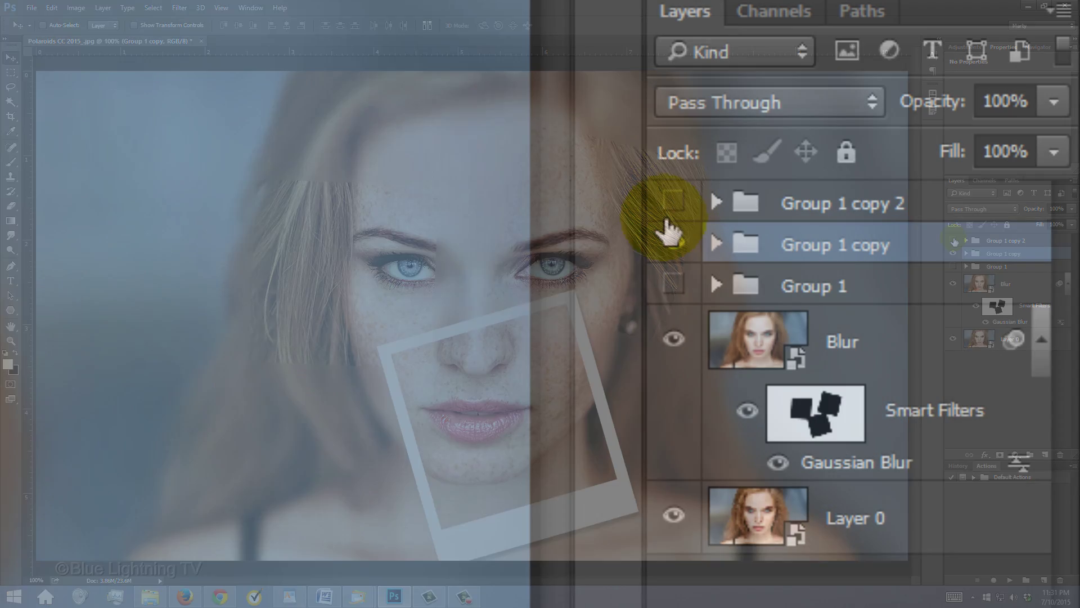
left_click(954, 241)
key("ctrl+shift+alt+e")
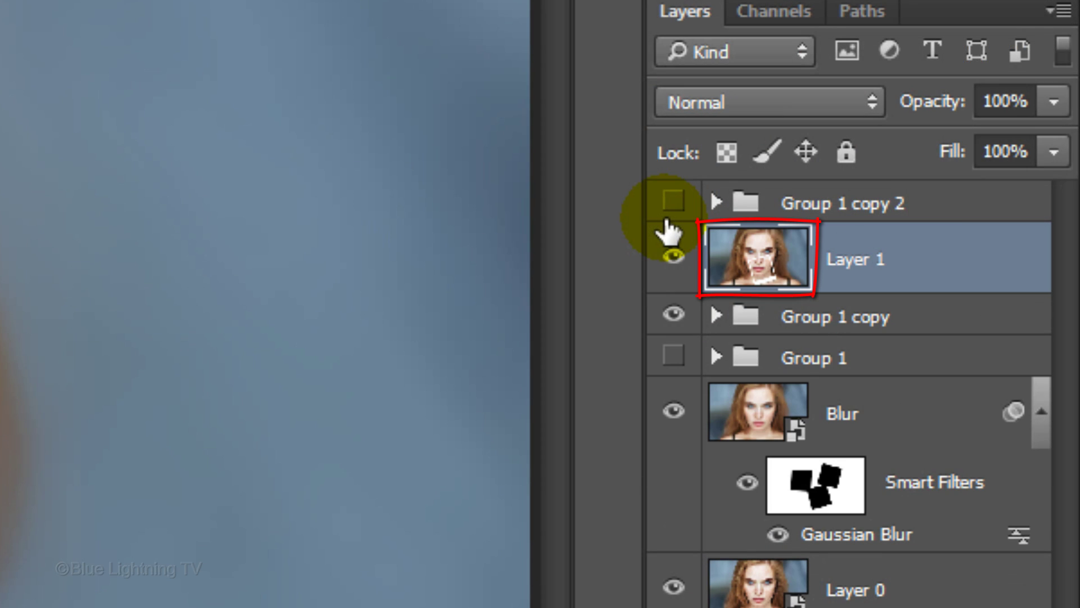
Move Layer 1 to the top, mask it to Group 1 copy's frame shape, and reshow Group 1 copy 2.
left_click_drag(935, 272, 935, 194)
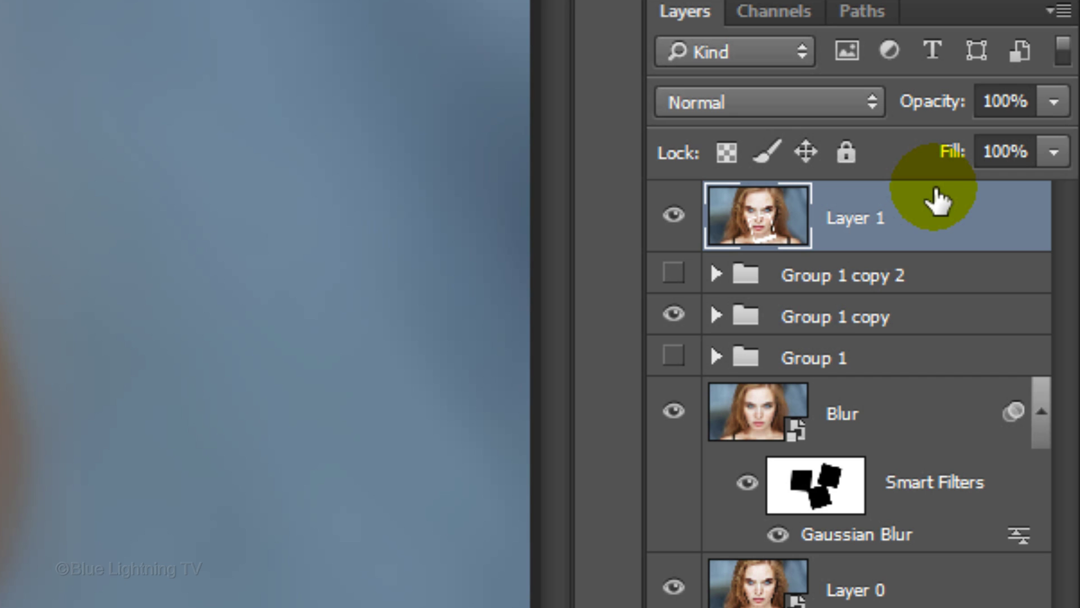
left_click(716, 316)
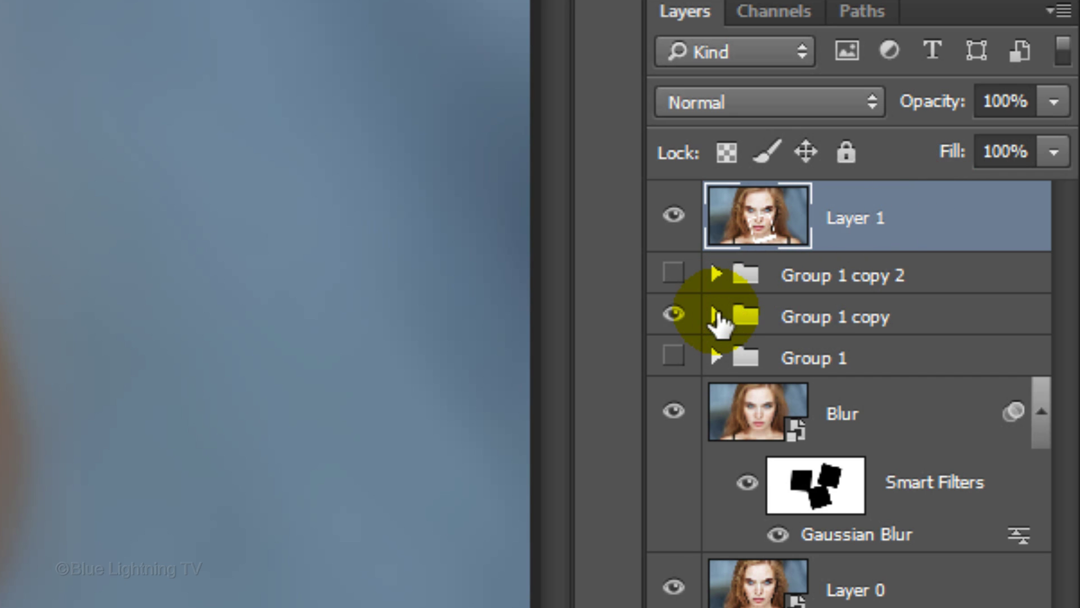
left_click(806, 372, "ctrl")
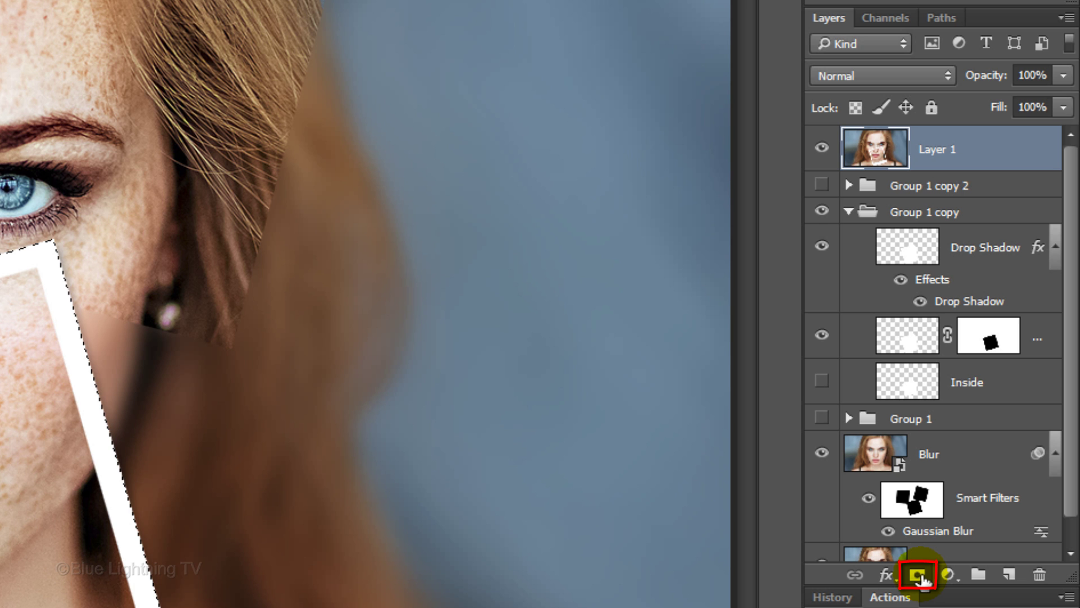
left_click(920, 575)
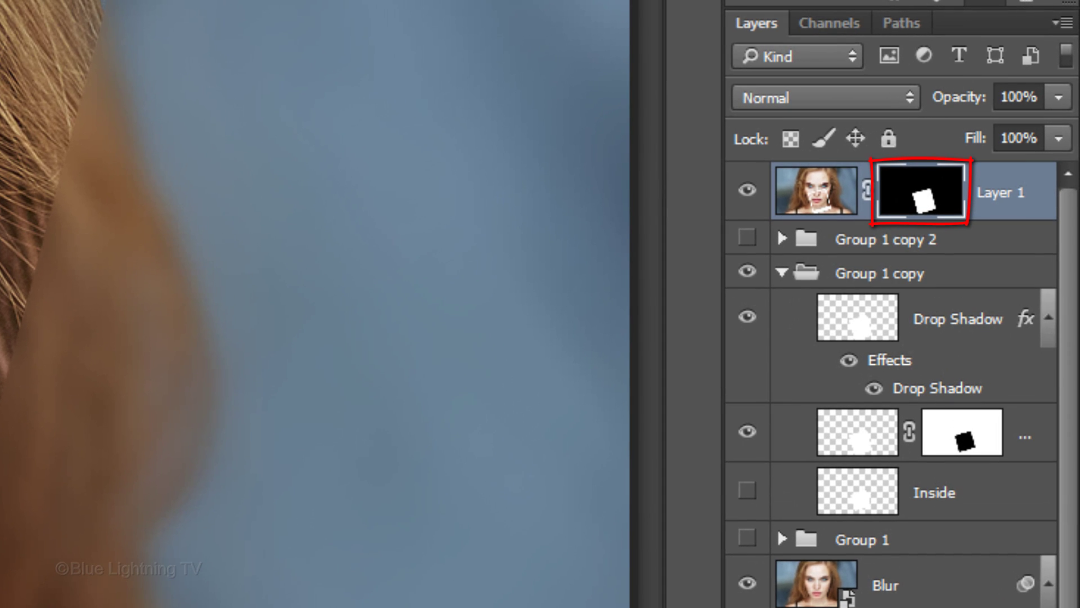
left_click(748, 238)
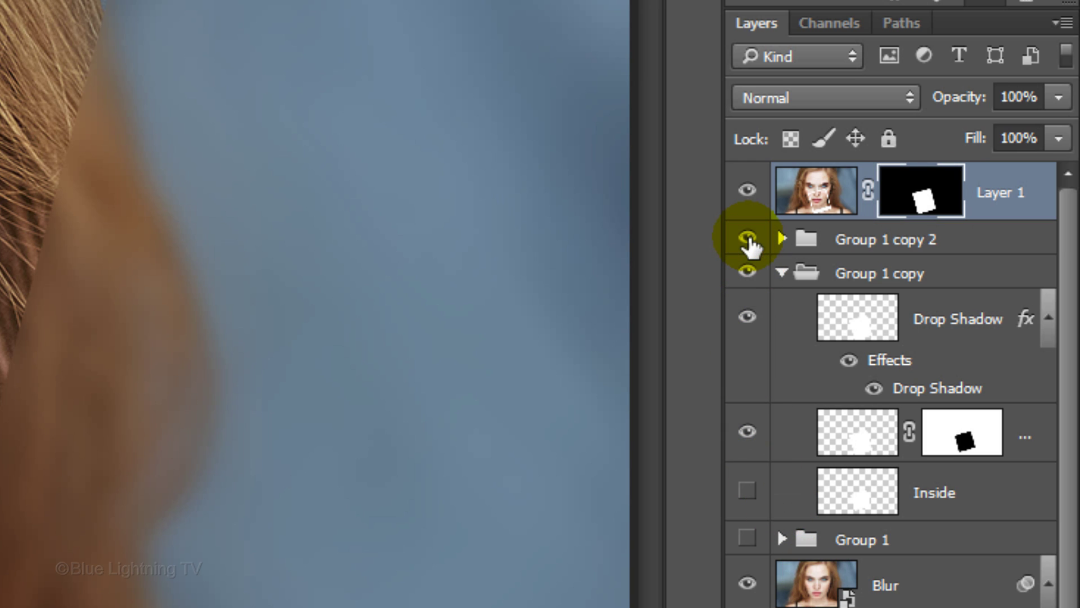
left_click(782, 274)
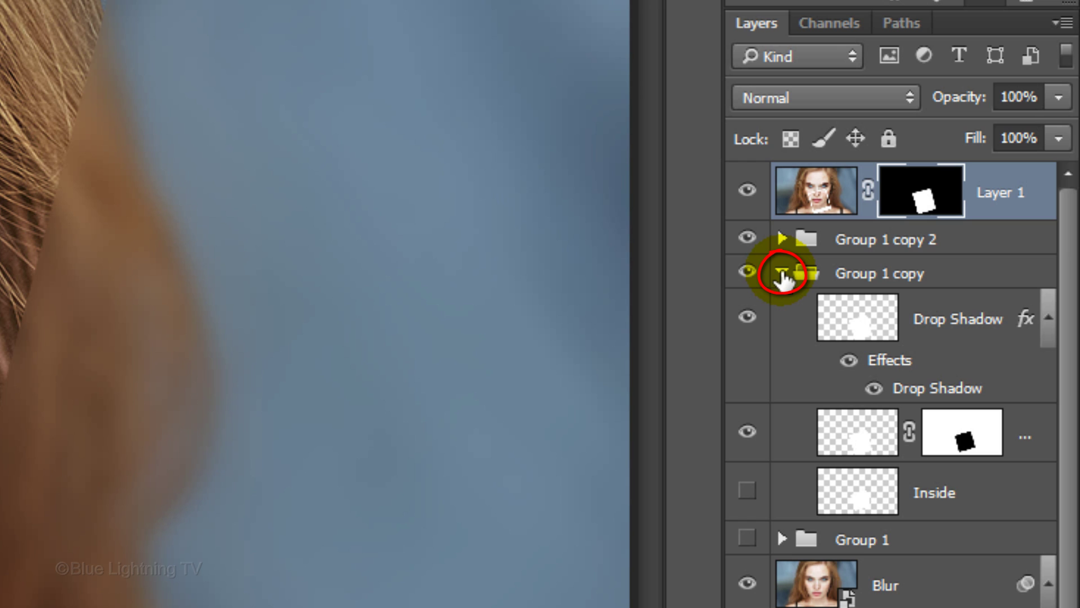